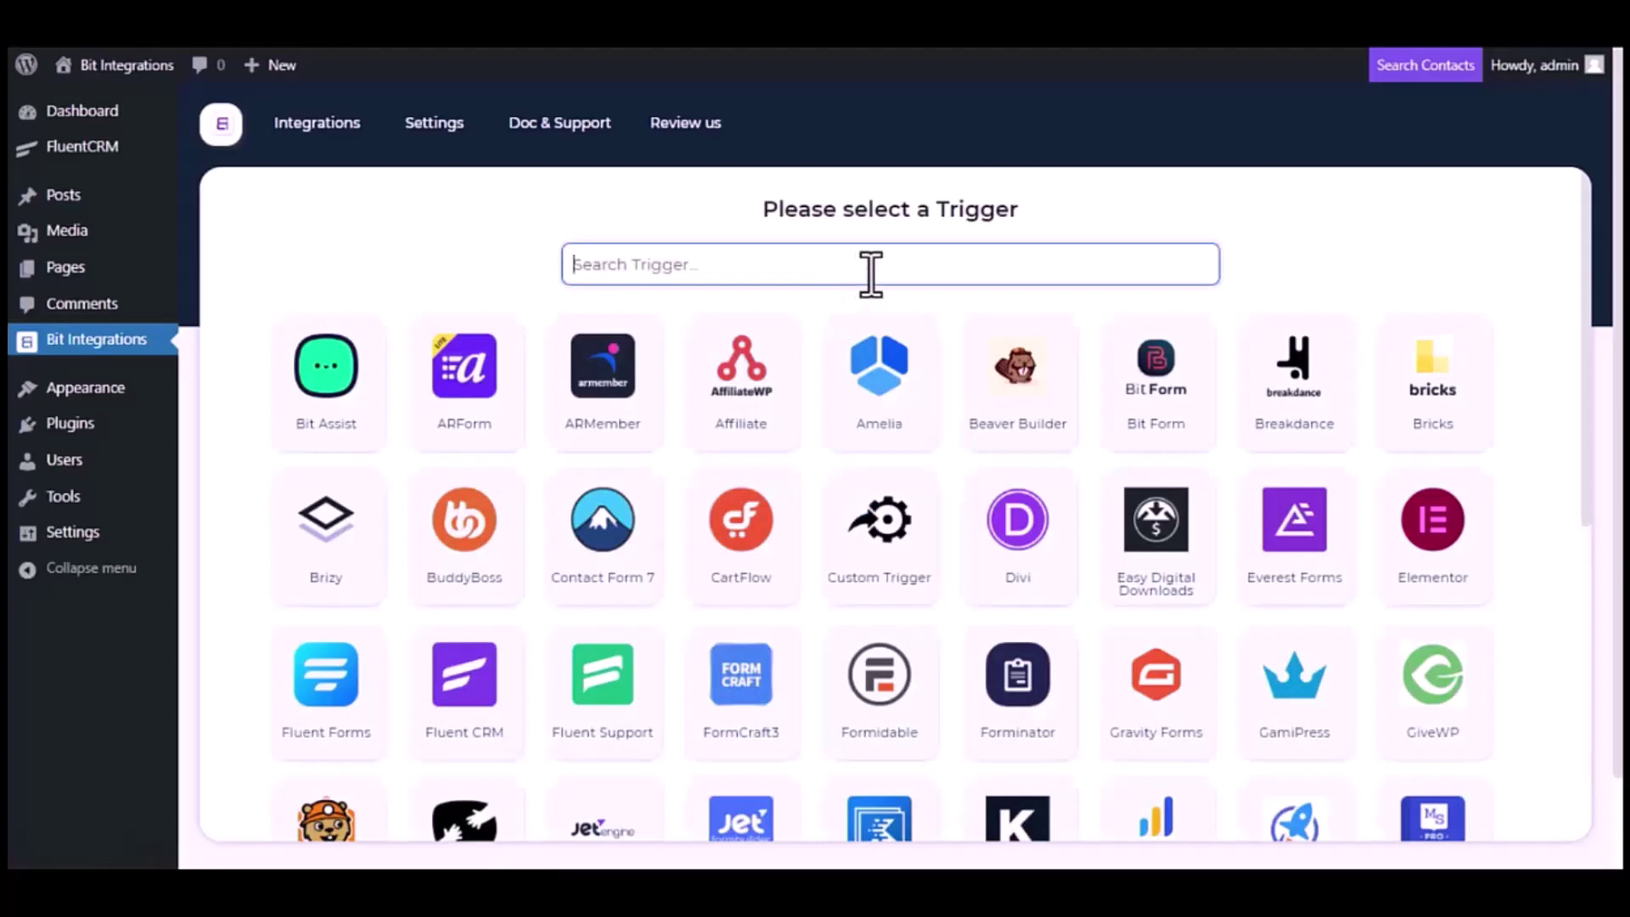
Search the trigger list for 'Fluent CRM'
{"action": "type", "text": "Flu"}
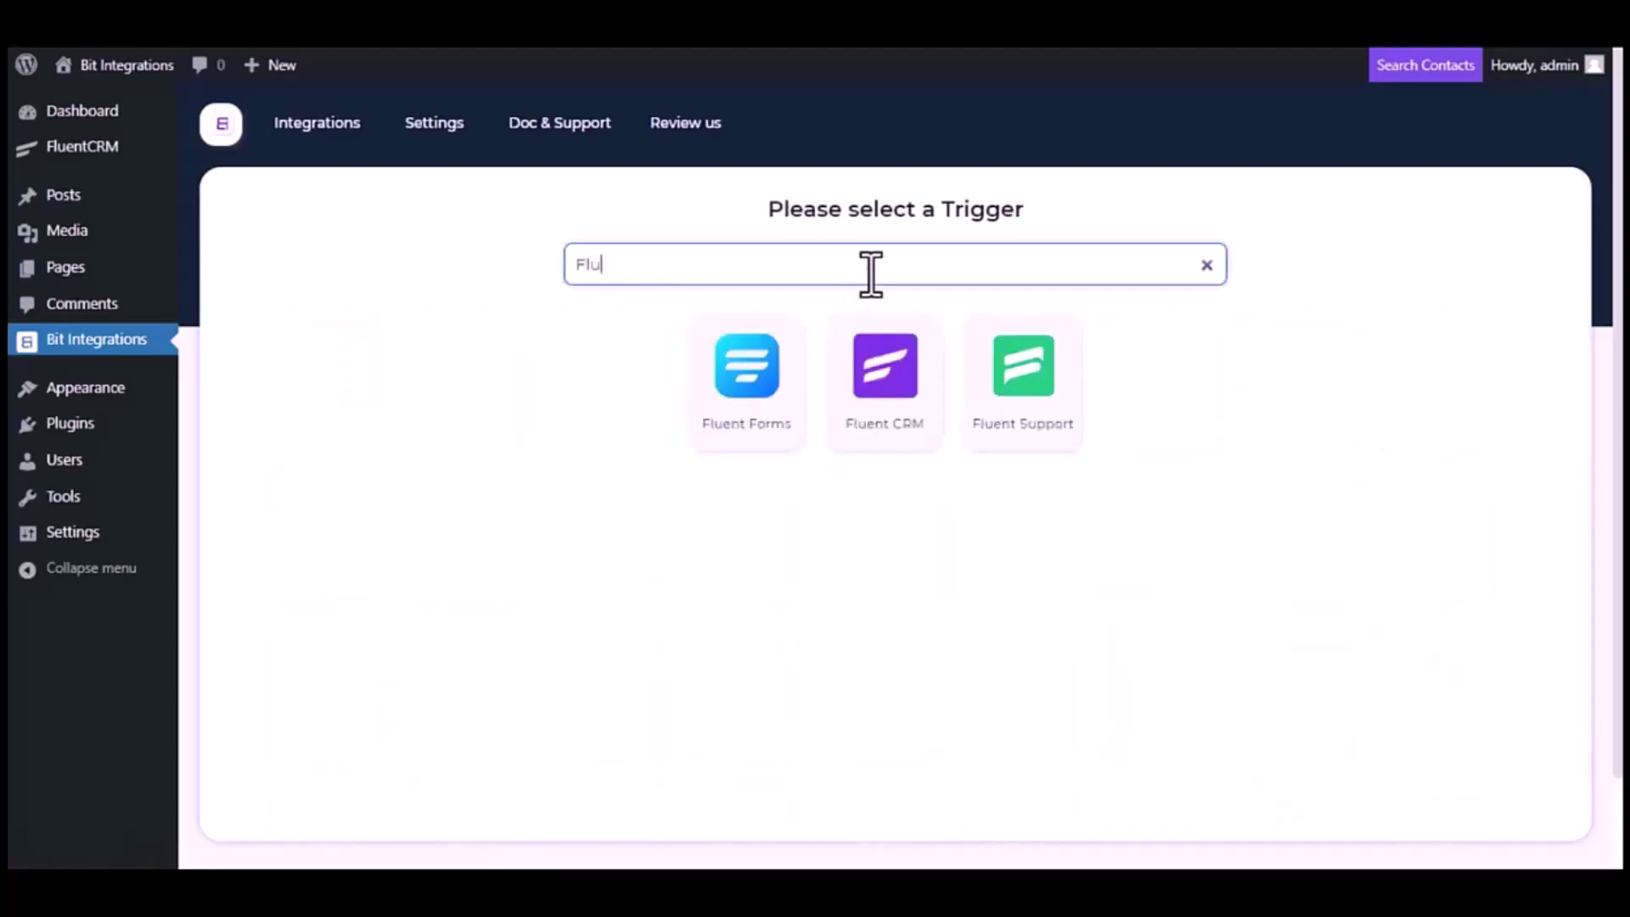
{"action": "type", "text": "ent CRM"}
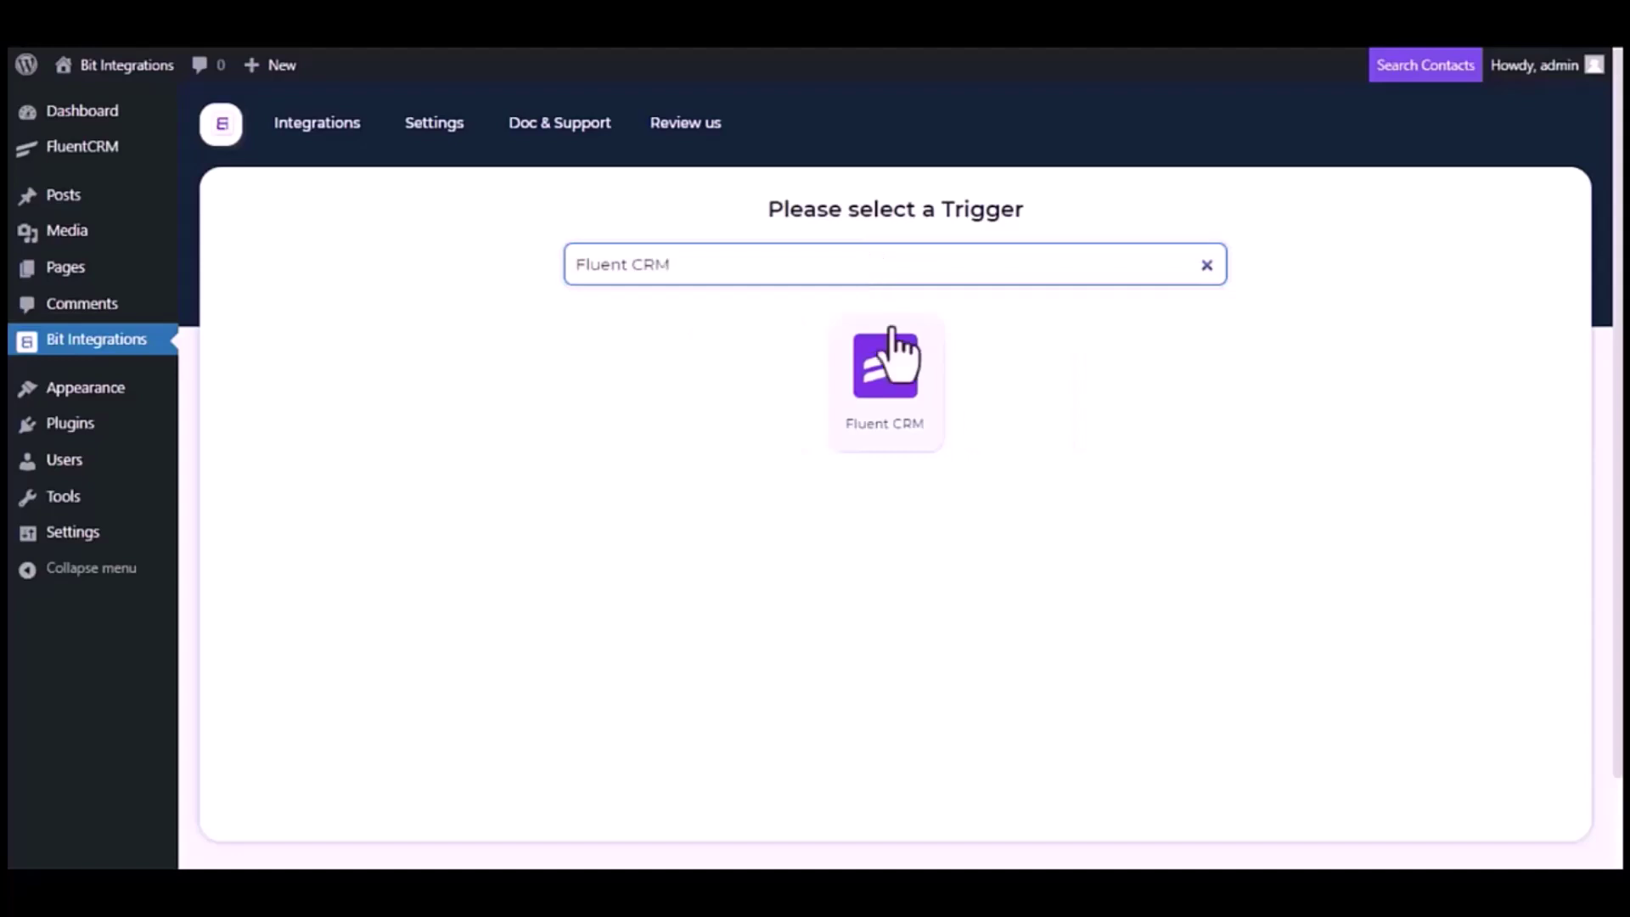
Set Fluent CRM with the 'A contact is create' event as the trigger and continue
{"action": "left_click", "coordinate": [893, 386]}
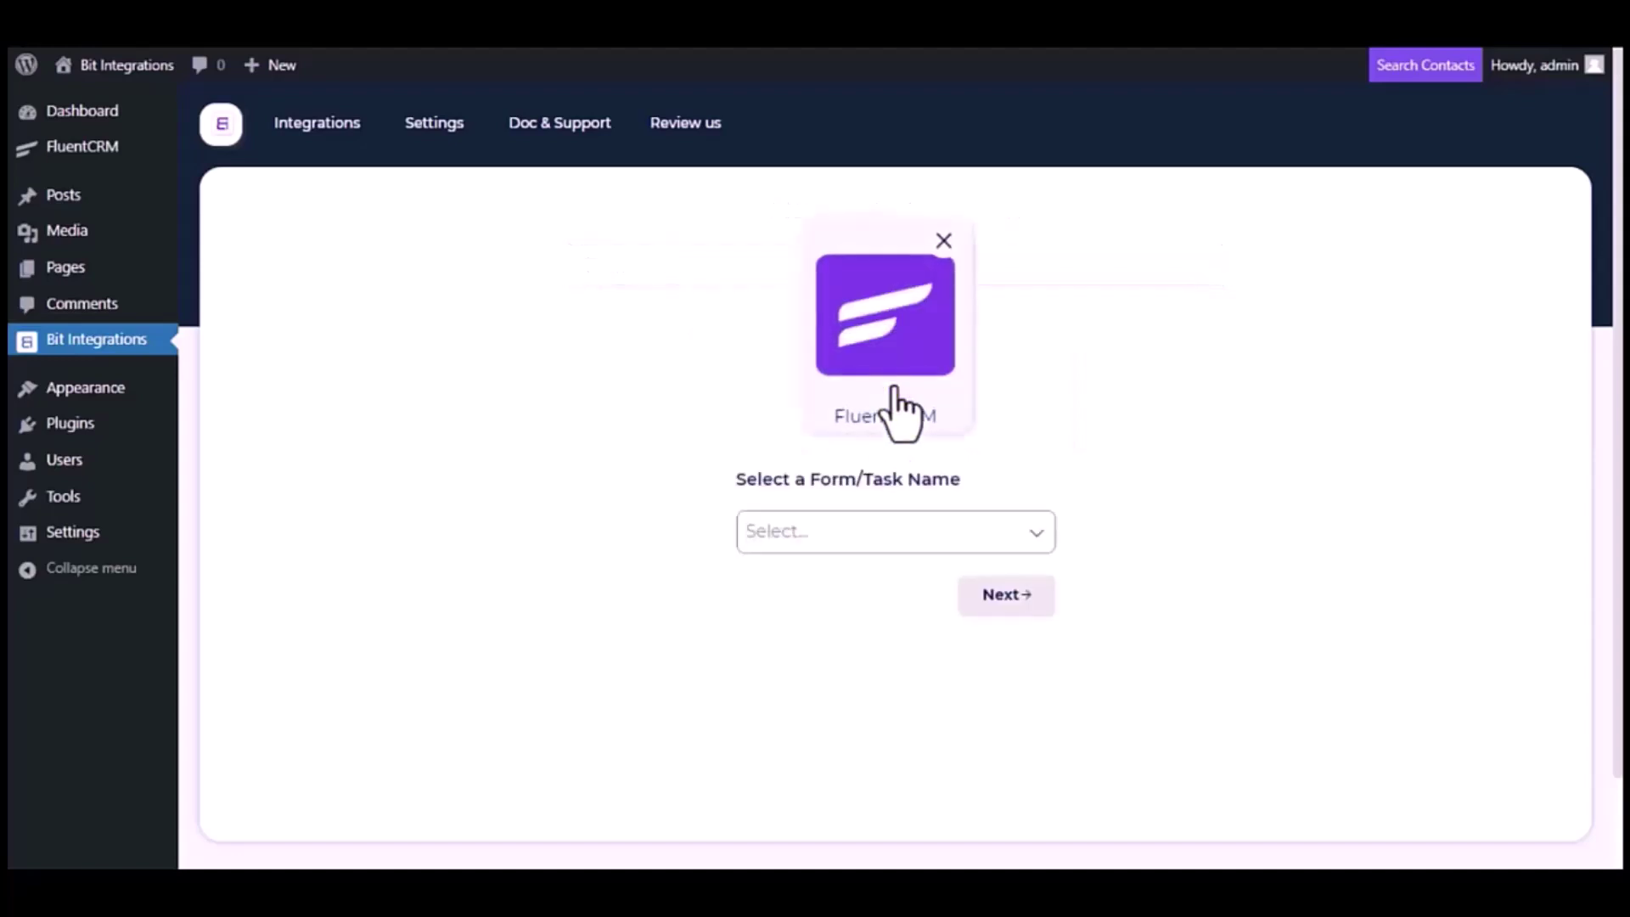
{"action": "left_click", "coordinate": [913, 535]}
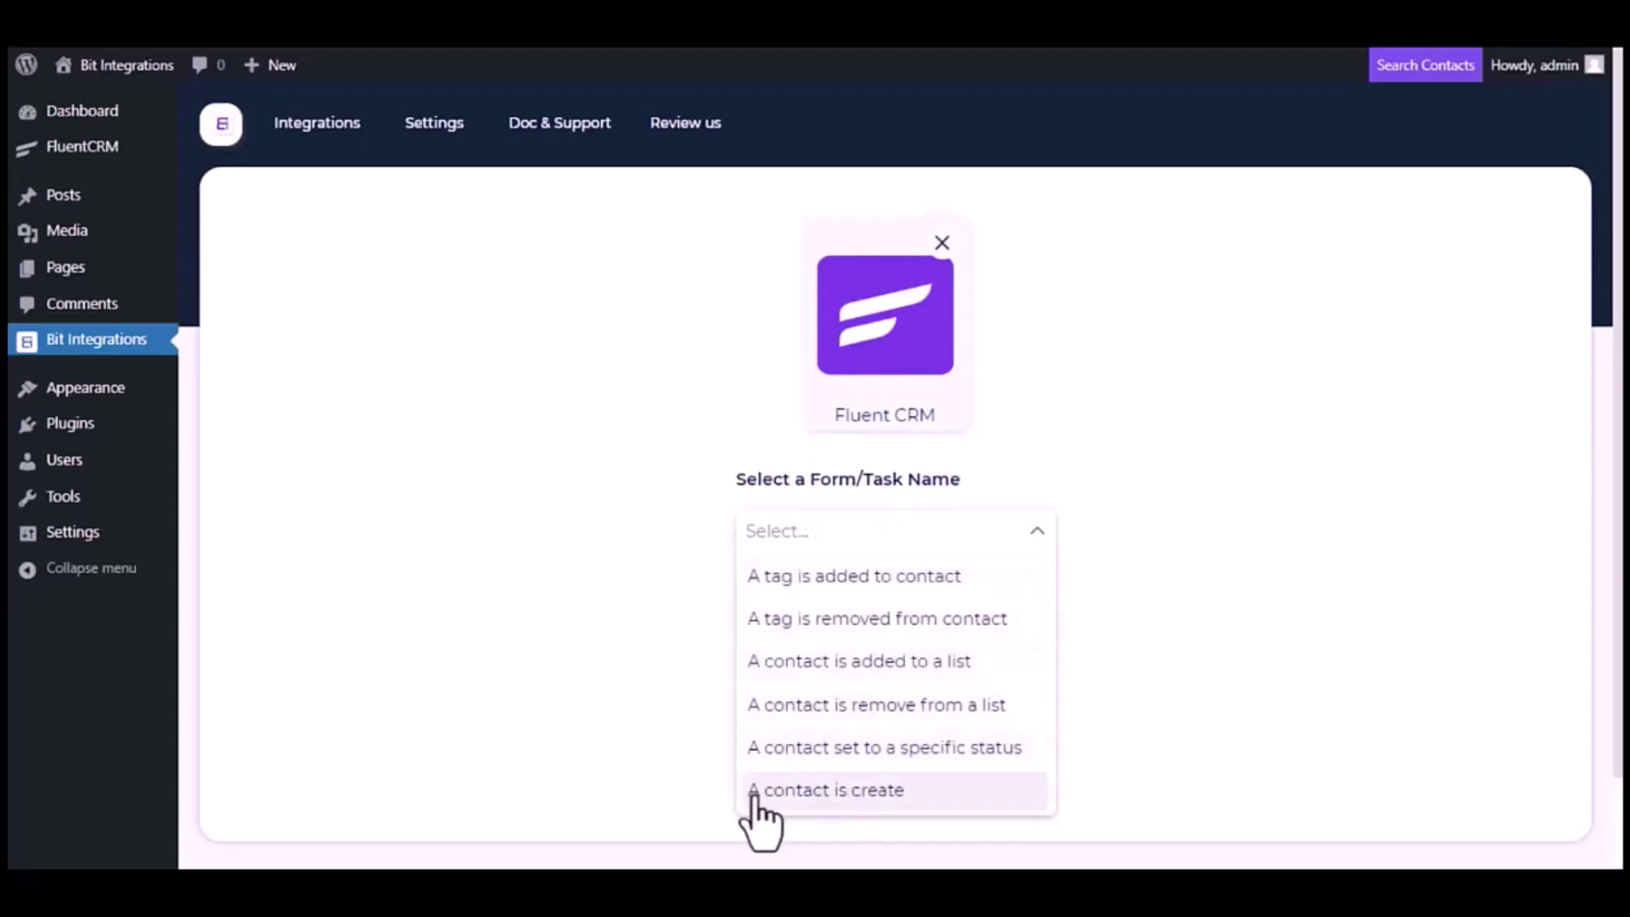
{"action": "left_click", "coordinate": [845, 798]}
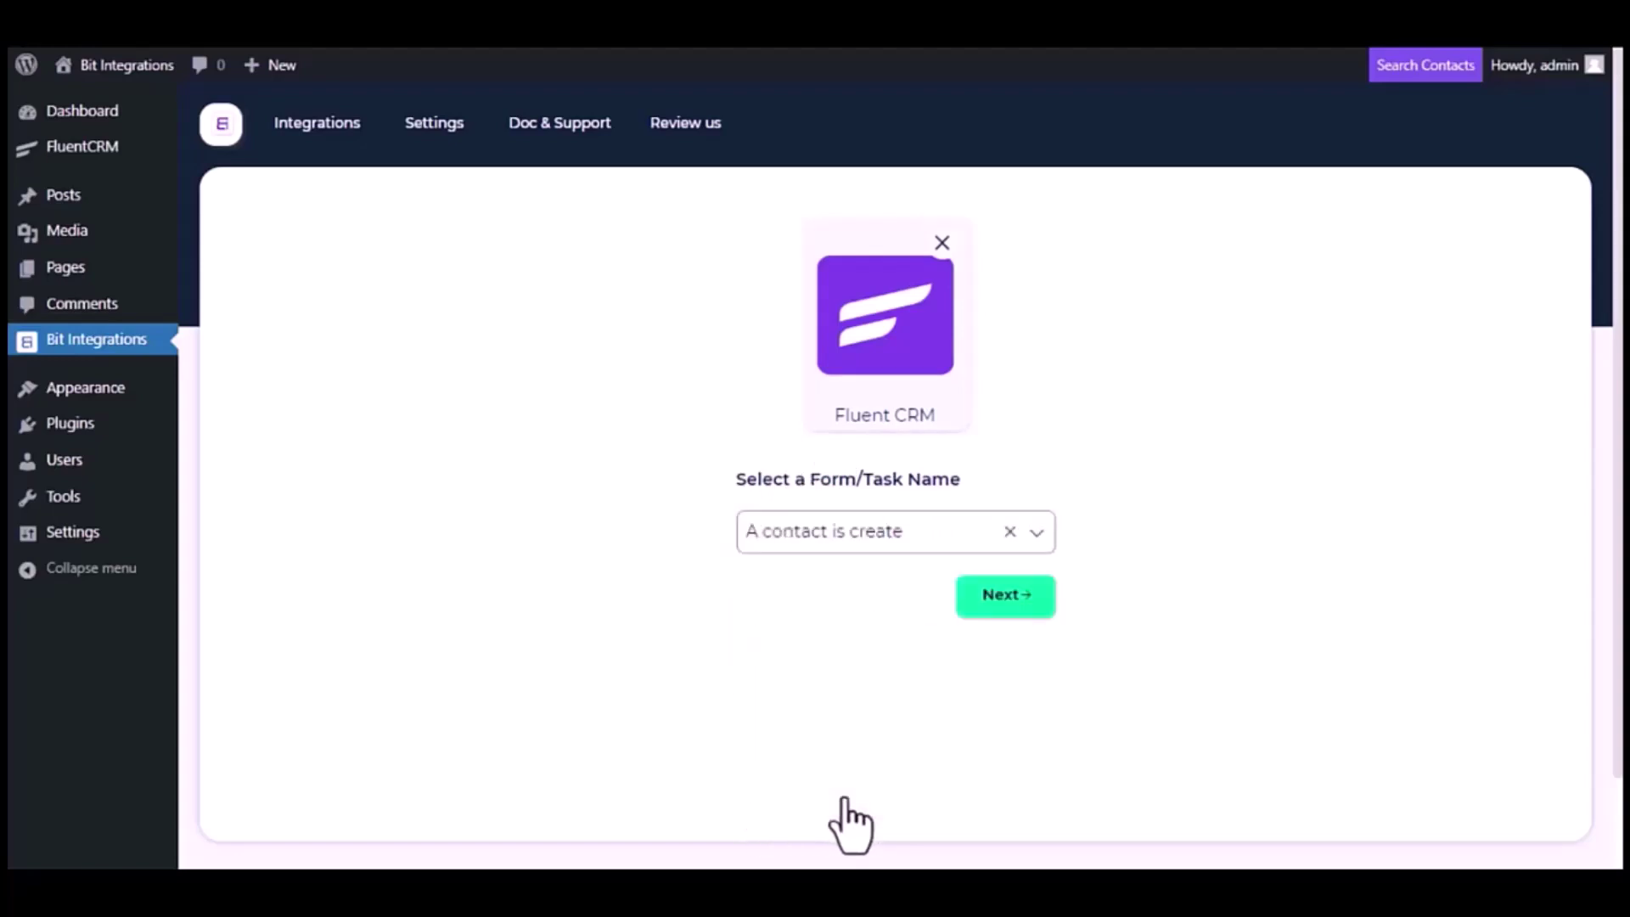
{"action": "left_click", "coordinate": [1027, 597]}
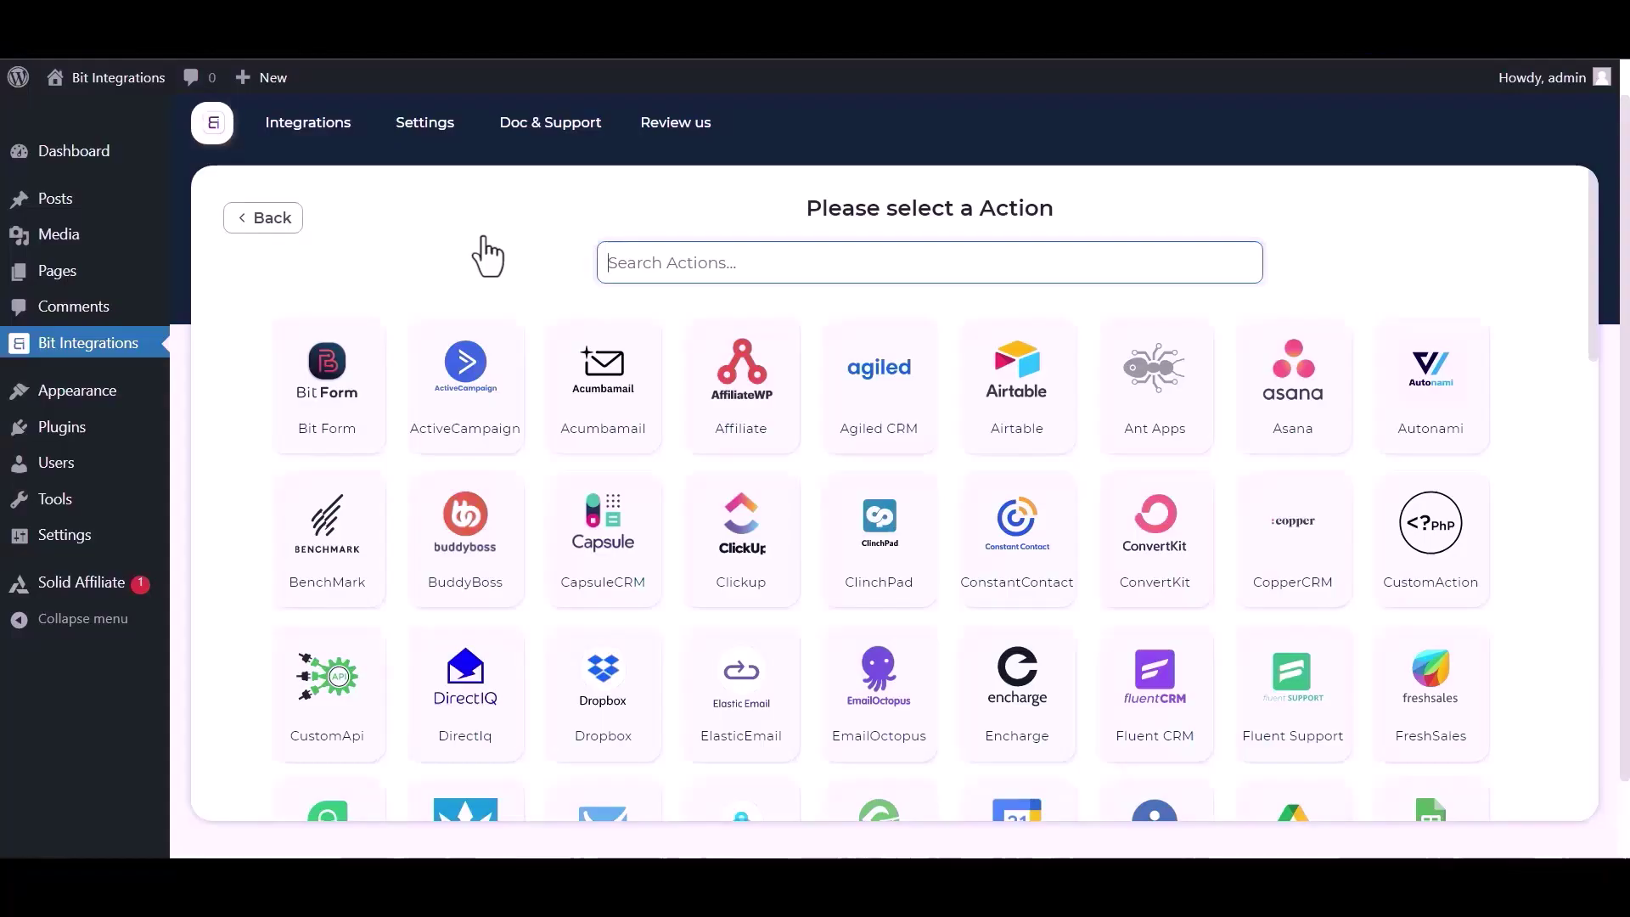
Search actions for 'sl' and choose Slack as the action
{"action": "left_click", "coordinate": [655, 278]}
{"action": "type", "text": "sl"}
{"action": "left_click", "coordinate": [813, 408]}
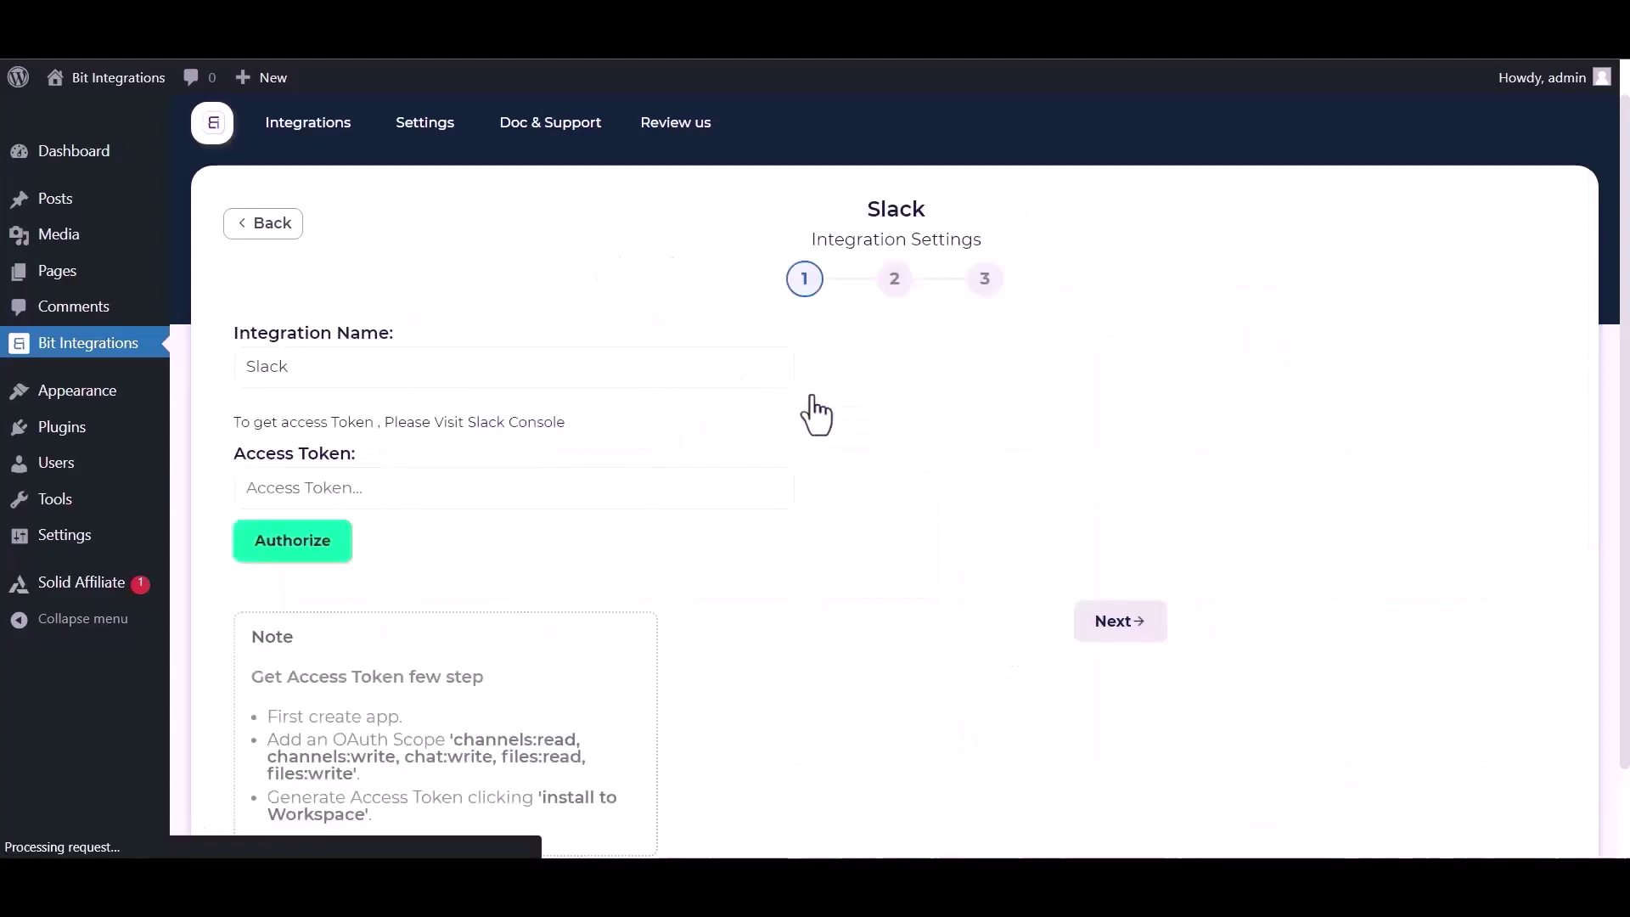
Open the Slack Console link beside the Access Token field
{"action": "left_click", "coordinate": [292, 482]}
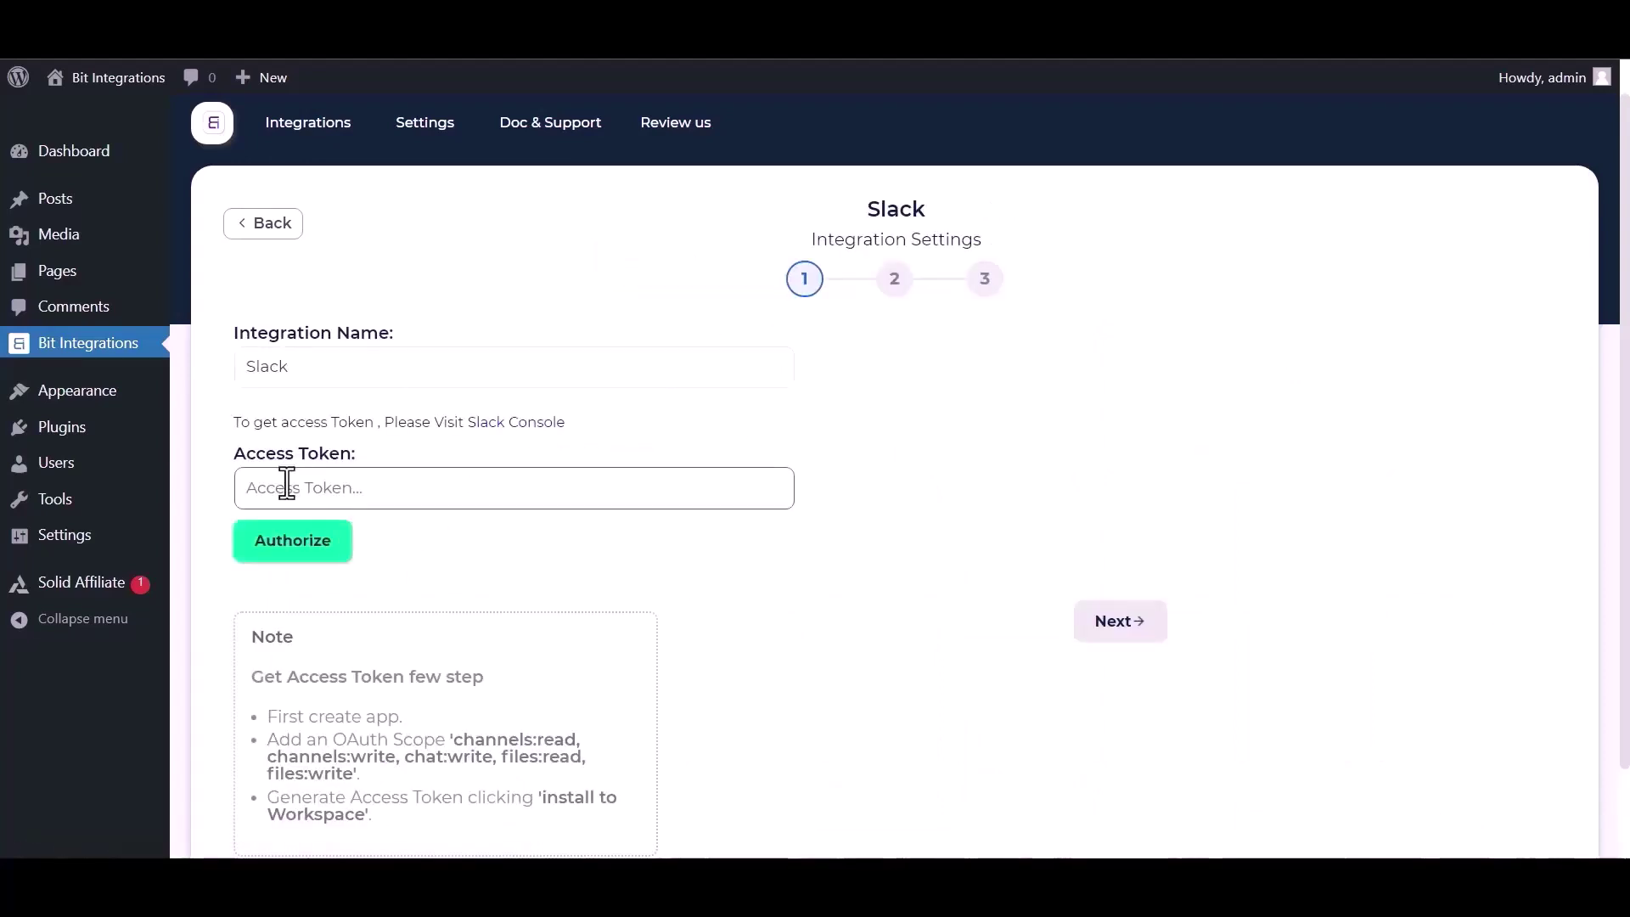
{"action": "left_click", "coordinate": [408, 467]}
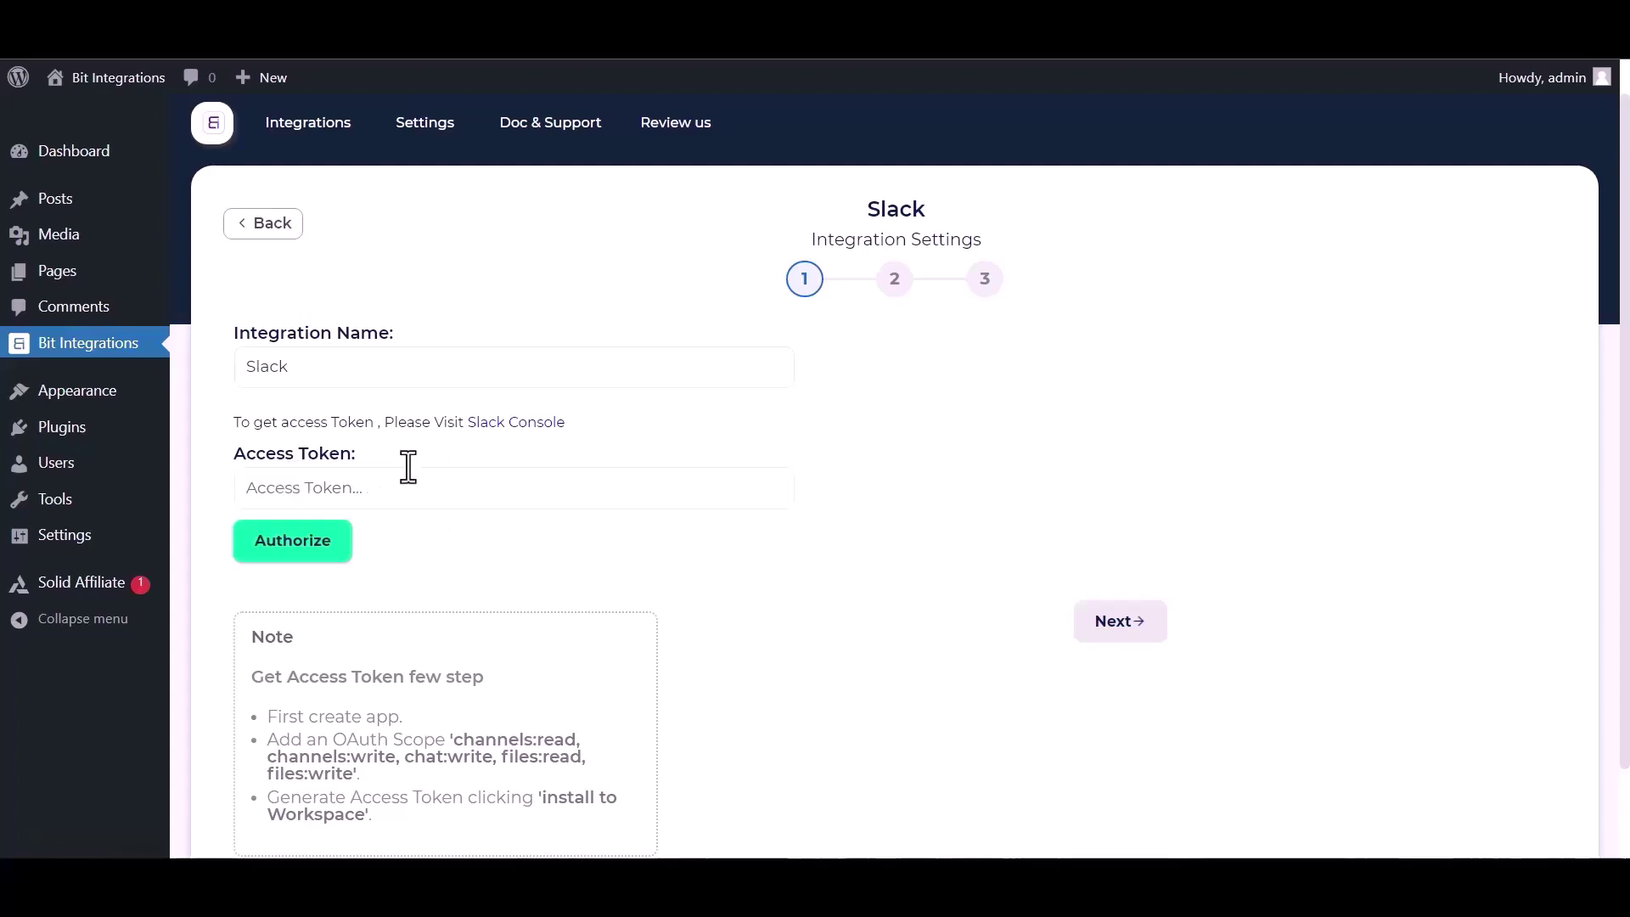
{"action": "left_click", "coordinate": [486, 423]}
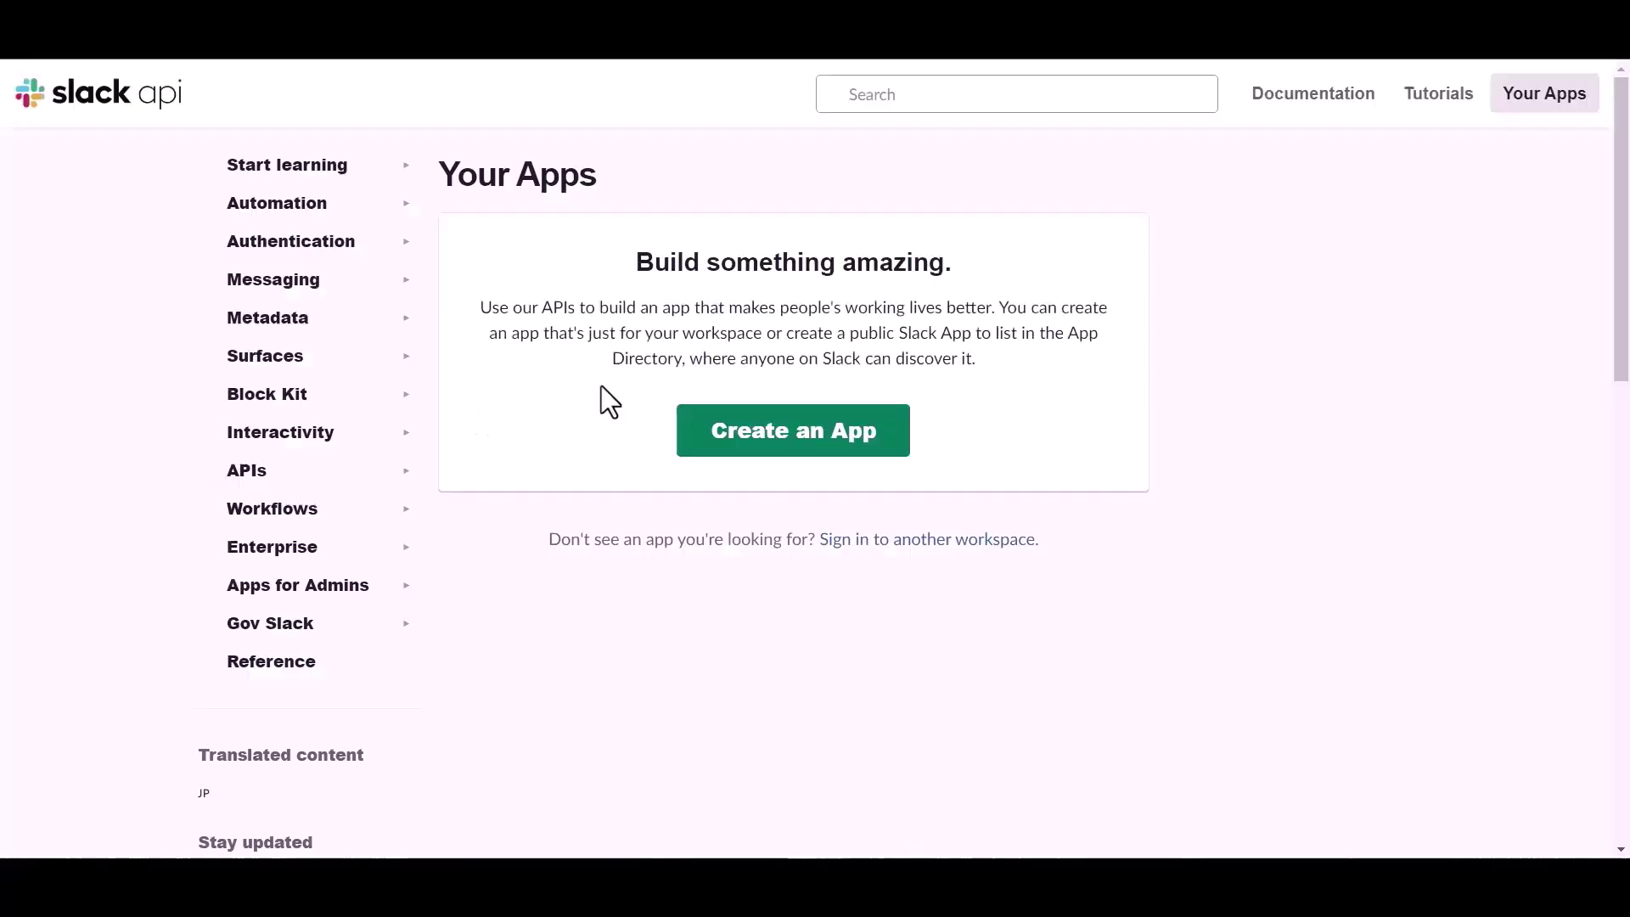
Create a from-scratch Slack app named 'Bit Integrations' in the Bit Apps workspace
{"action": "left_click", "coordinate": [760, 445]}
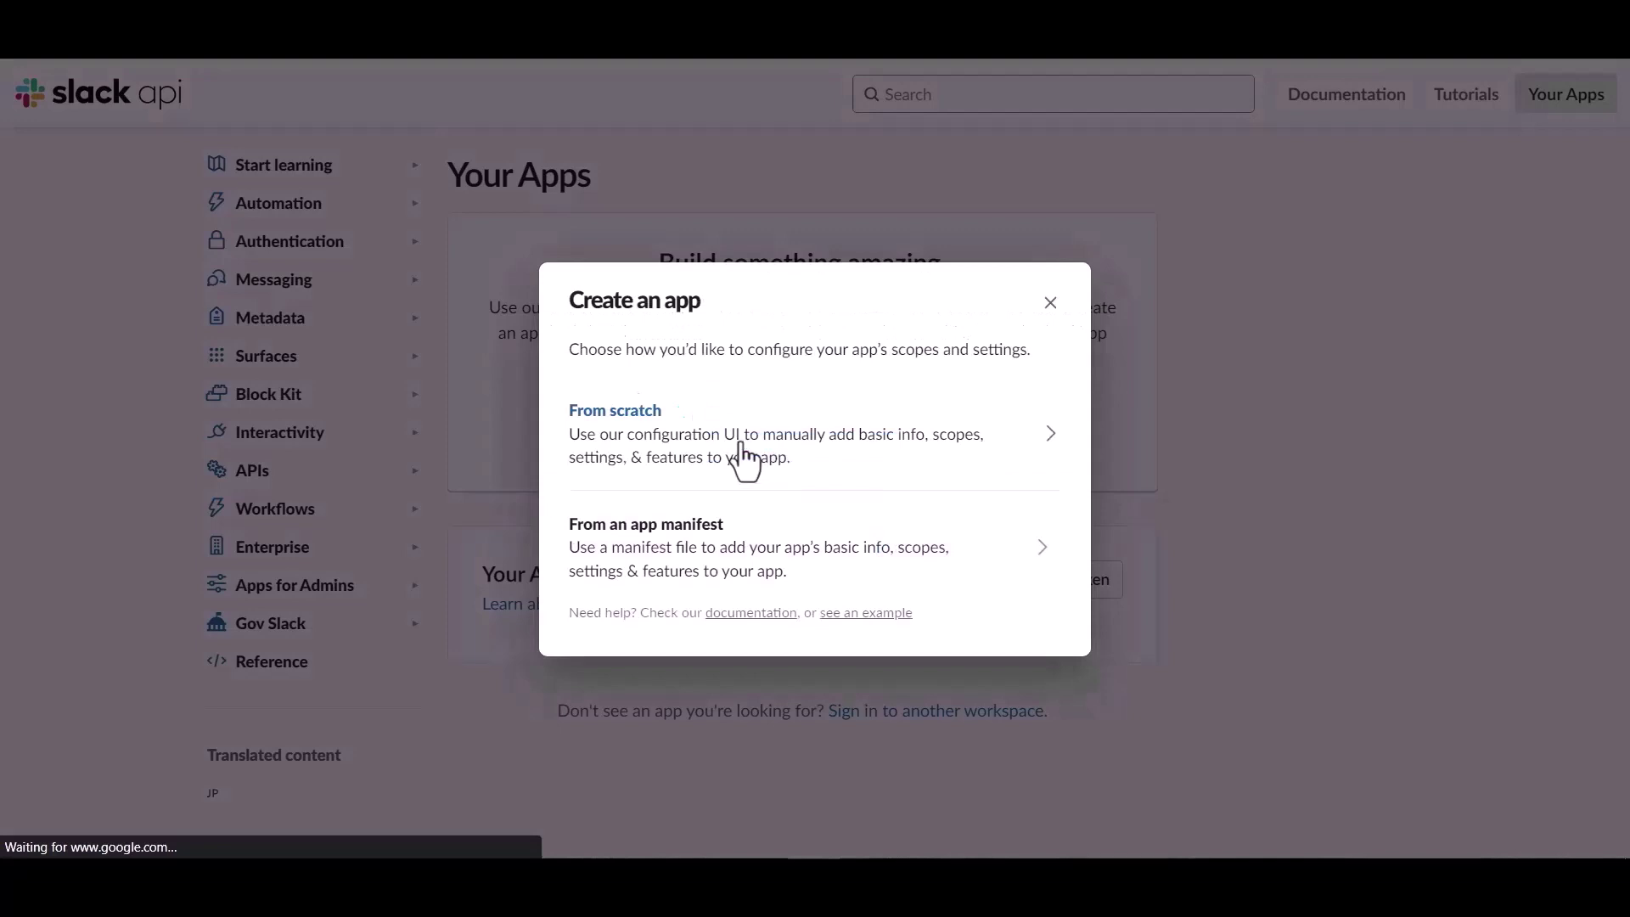
{"action": "left_click", "coordinate": [676, 439]}
{"action": "left_click", "coordinate": [682, 321]}
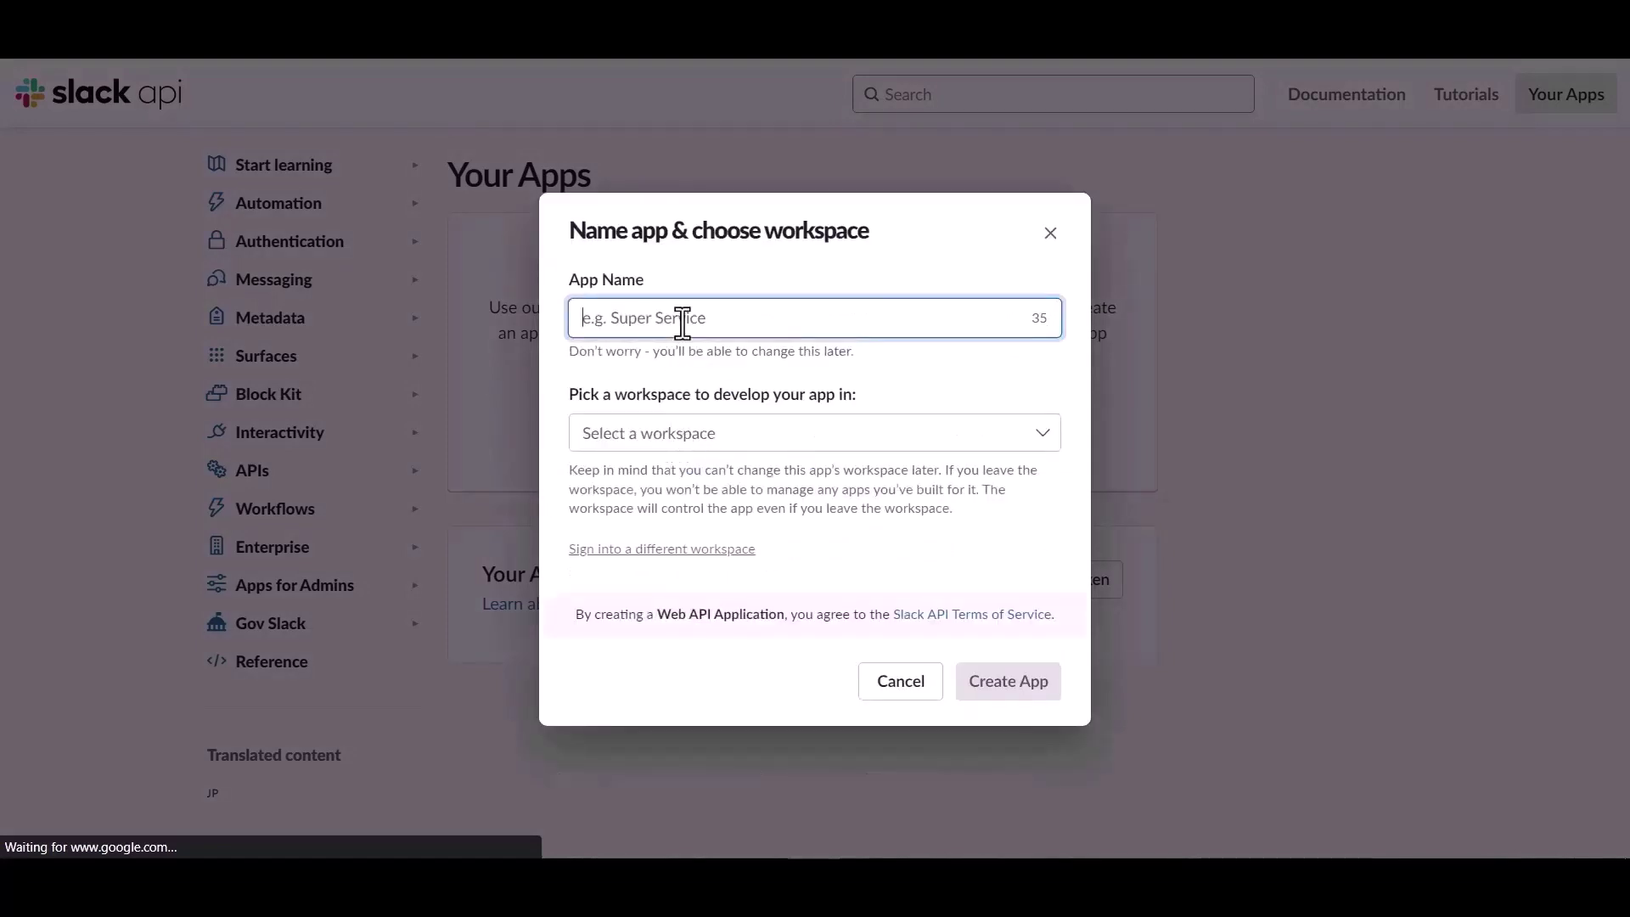
{"action": "type", "text": "Bit Integrations"}
{"action": "left_click", "coordinate": [753, 435]}
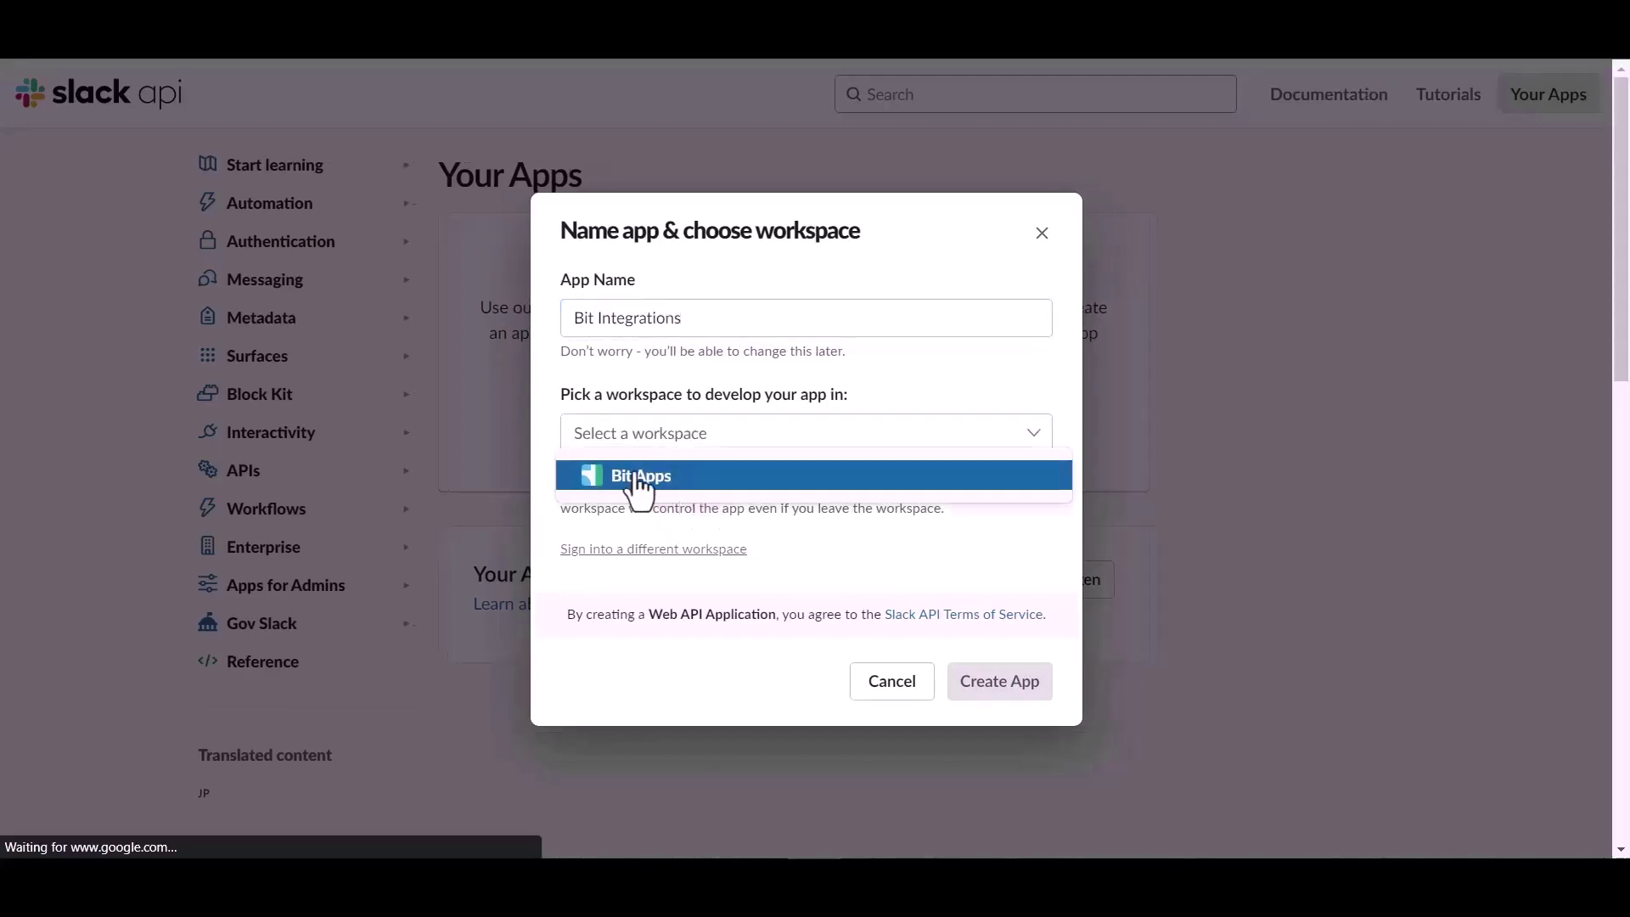
{"action": "left_click", "coordinate": [642, 477]}
{"action": "left_click", "coordinate": [1007, 693]}
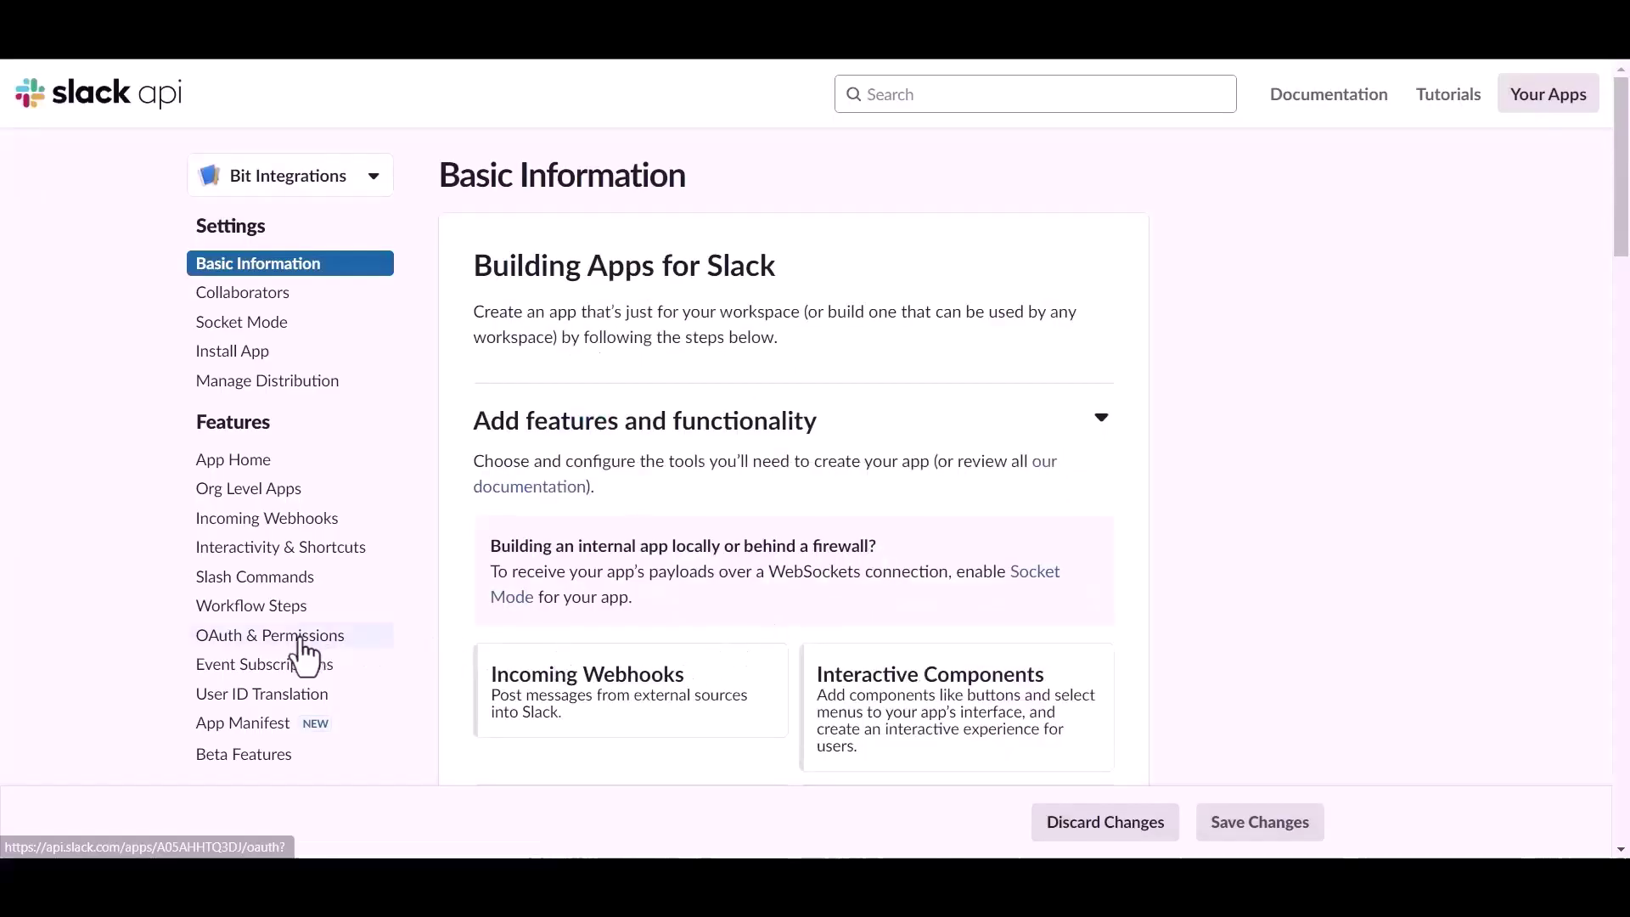
In OAuth & Permissions, add files:read, files:write and chat:write as user token scopes
{"action": "left_click", "coordinate": [265, 639]}
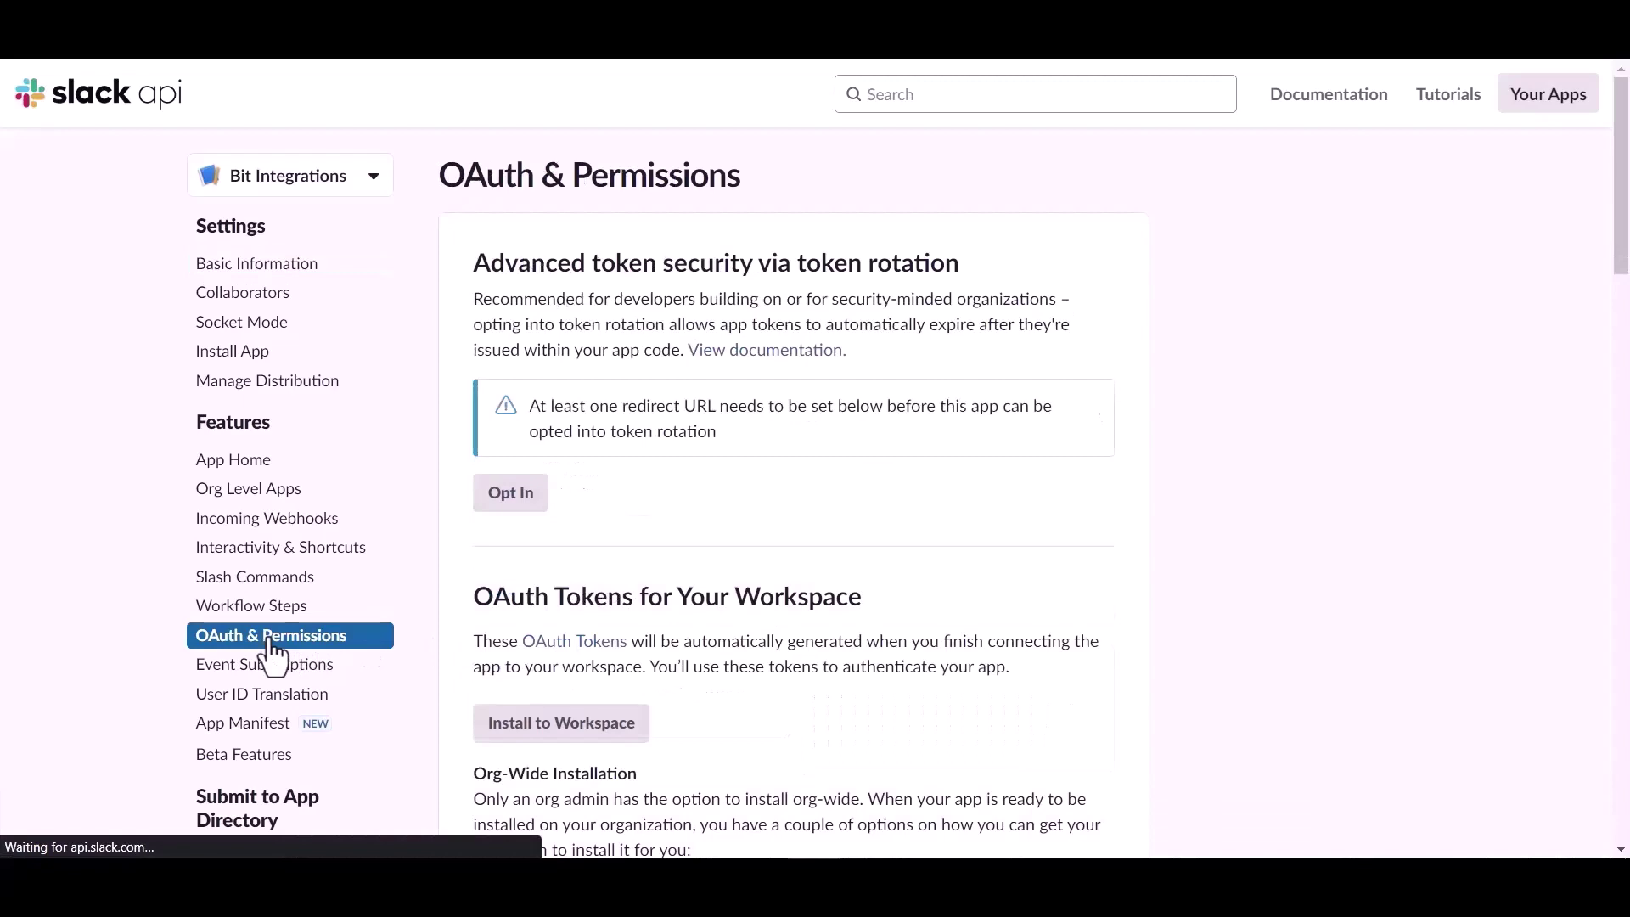
{"action": "scroll", "coordinate": [929, 599], "scroll_direction": "down", "scroll_amount": 5}
{"action": "scroll", "coordinate": [930, 595], "scroll_direction": "down", "scroll_amount": 10}
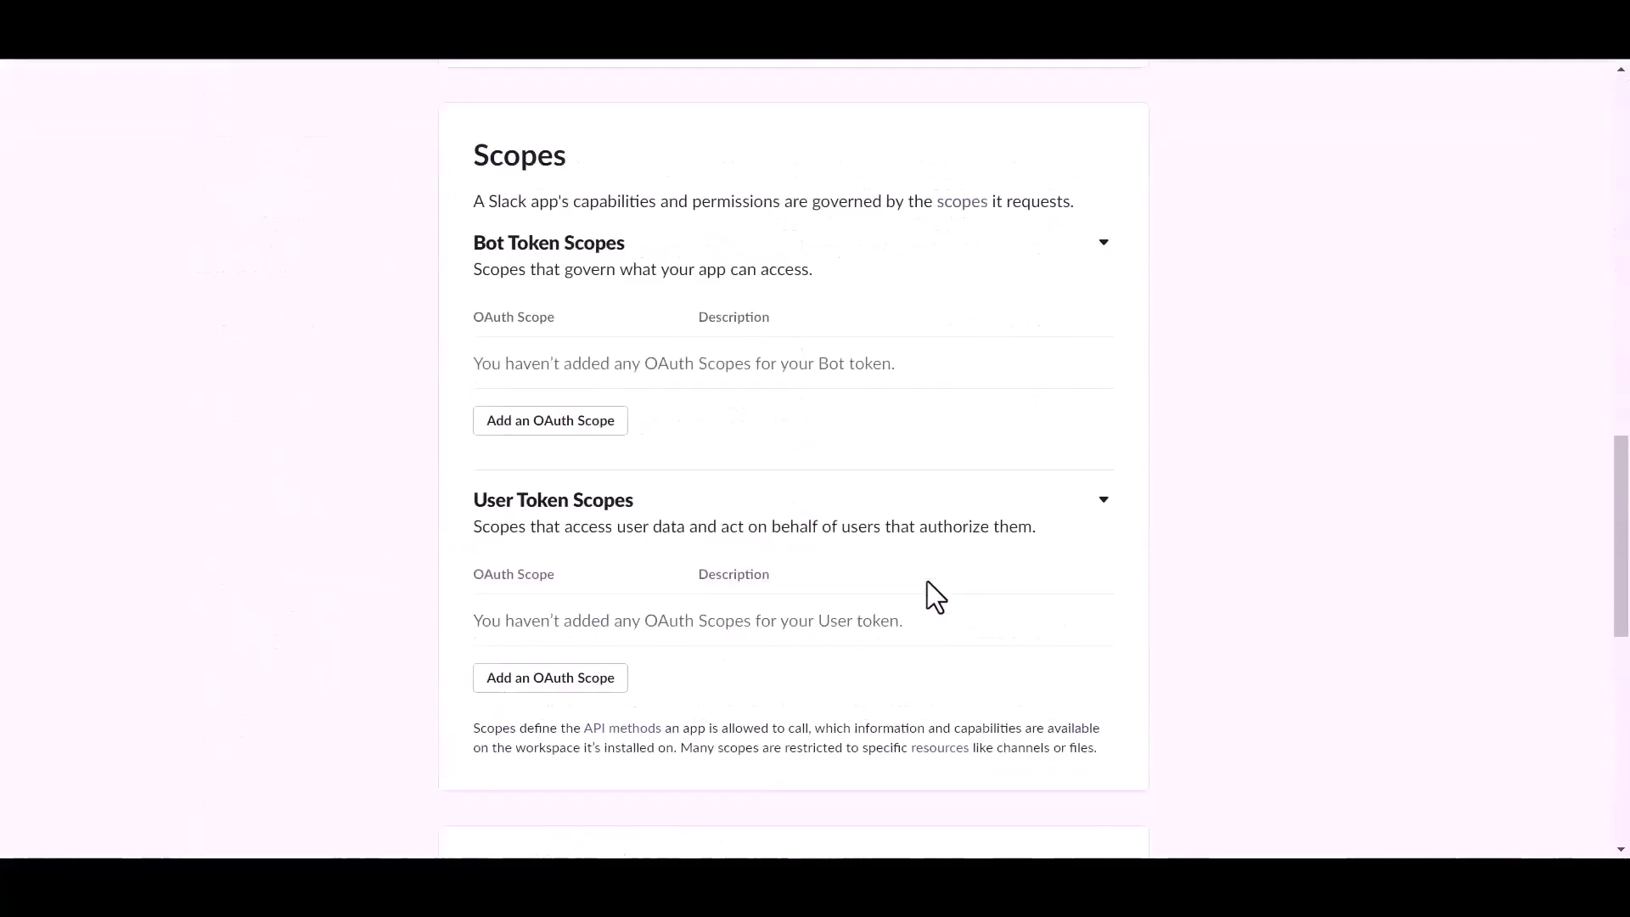
{"action": "scroll", "coordinate": [929, 593], "scroll_direction": "down", "scroll_amount": 3}
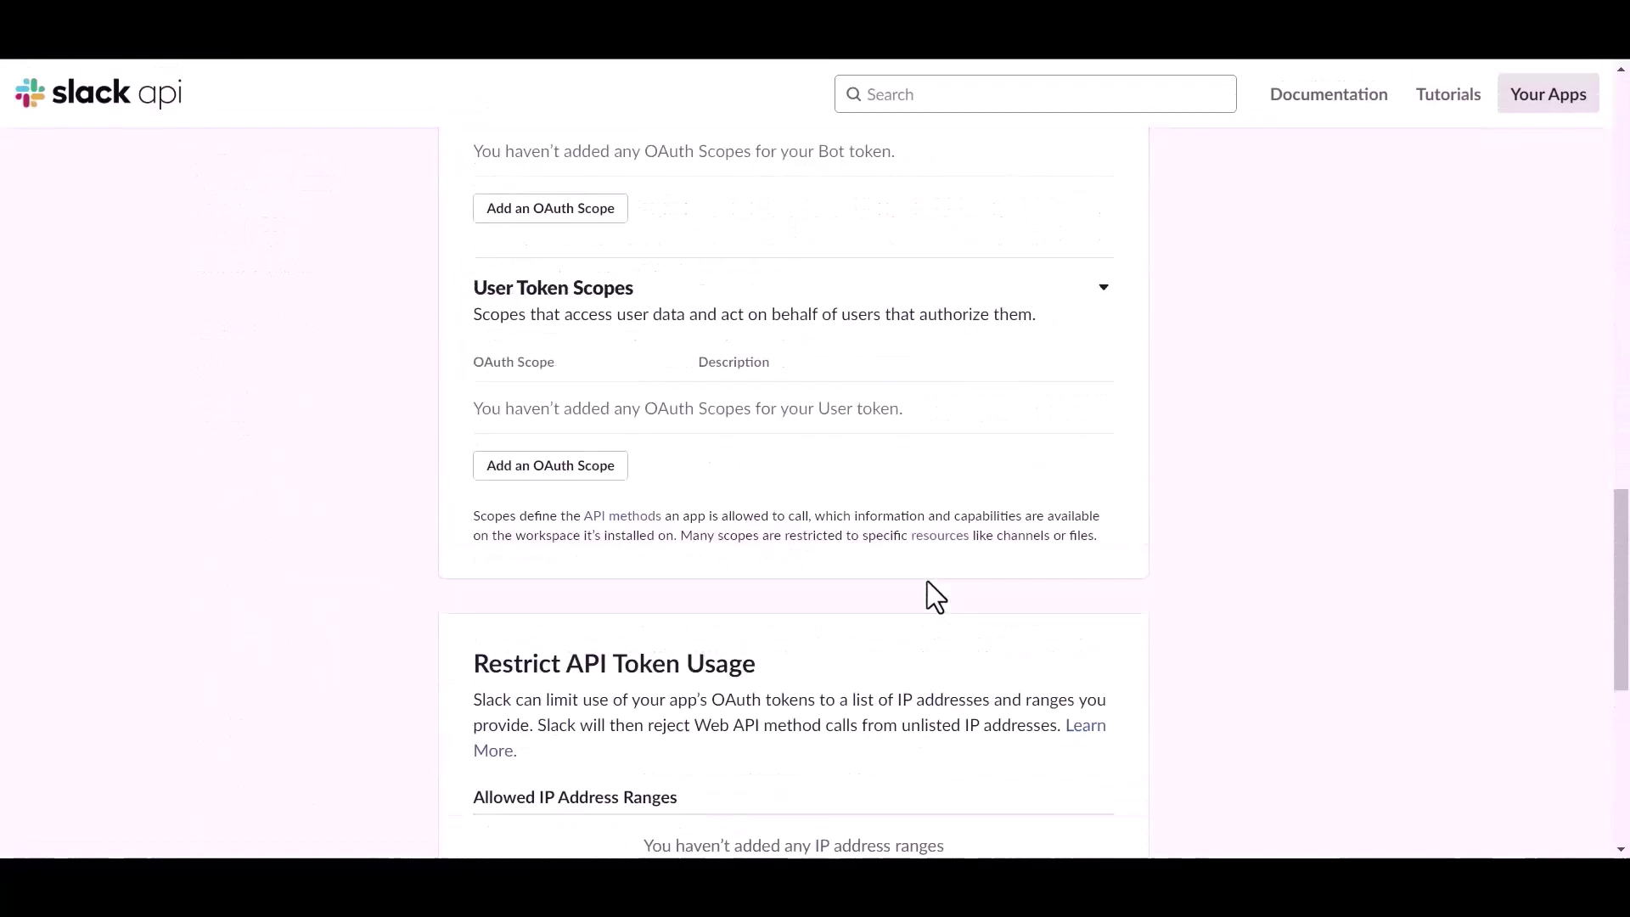
{"action": "left_click", "coordinate": [588, 476]}
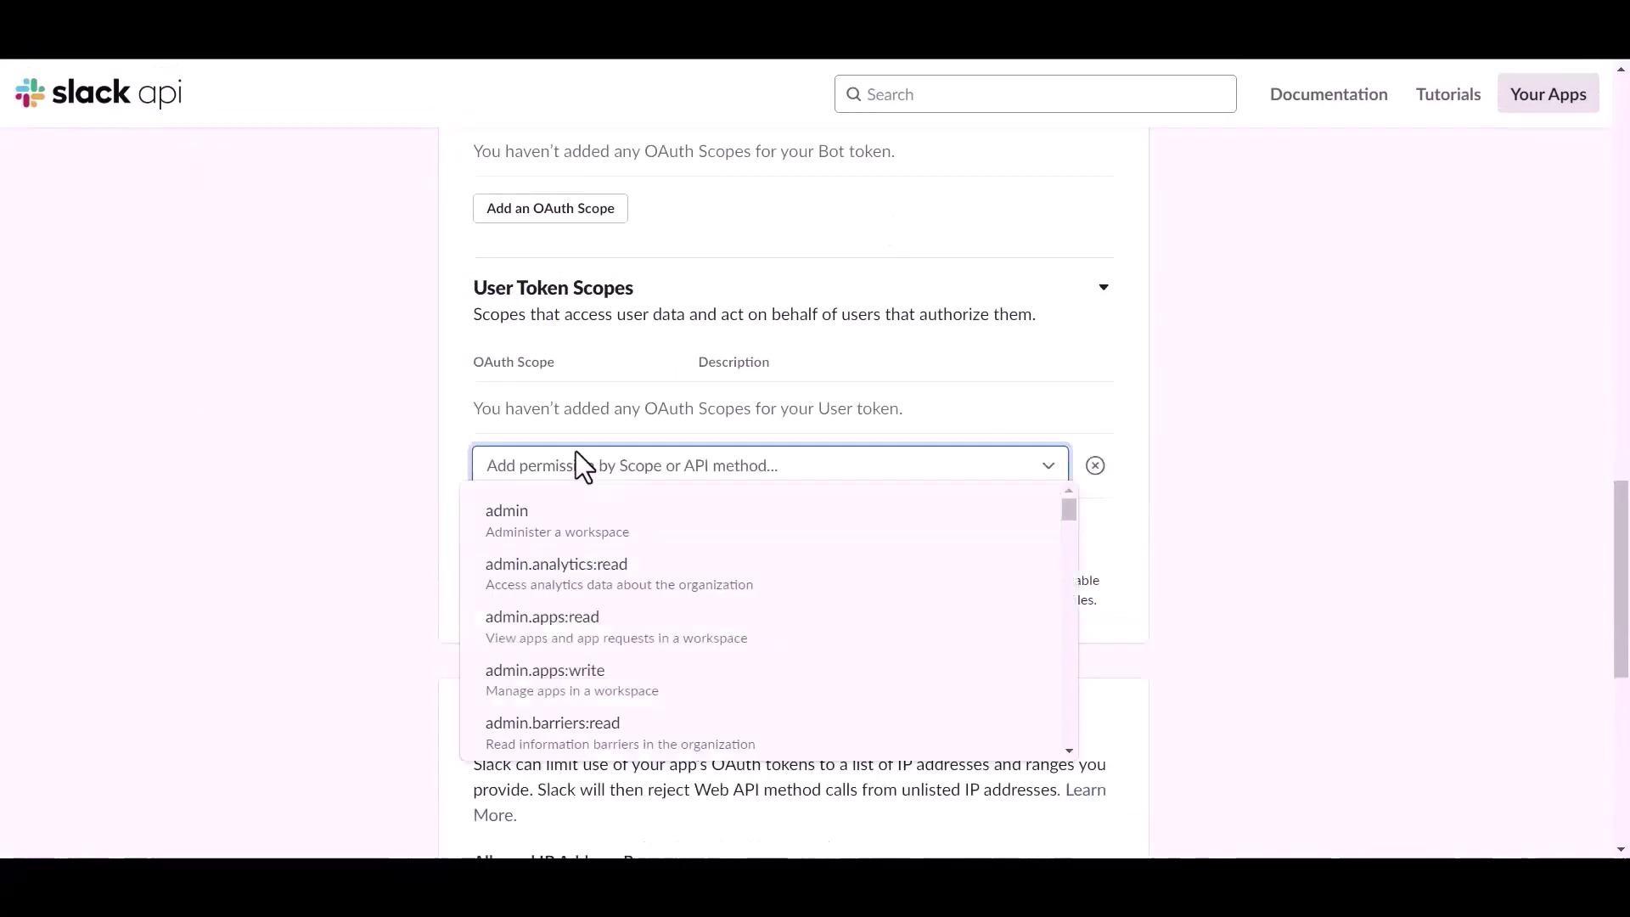
{"action": "left_click", "coordinate": [570, 467]}
{"action": "type", "text": "file"}
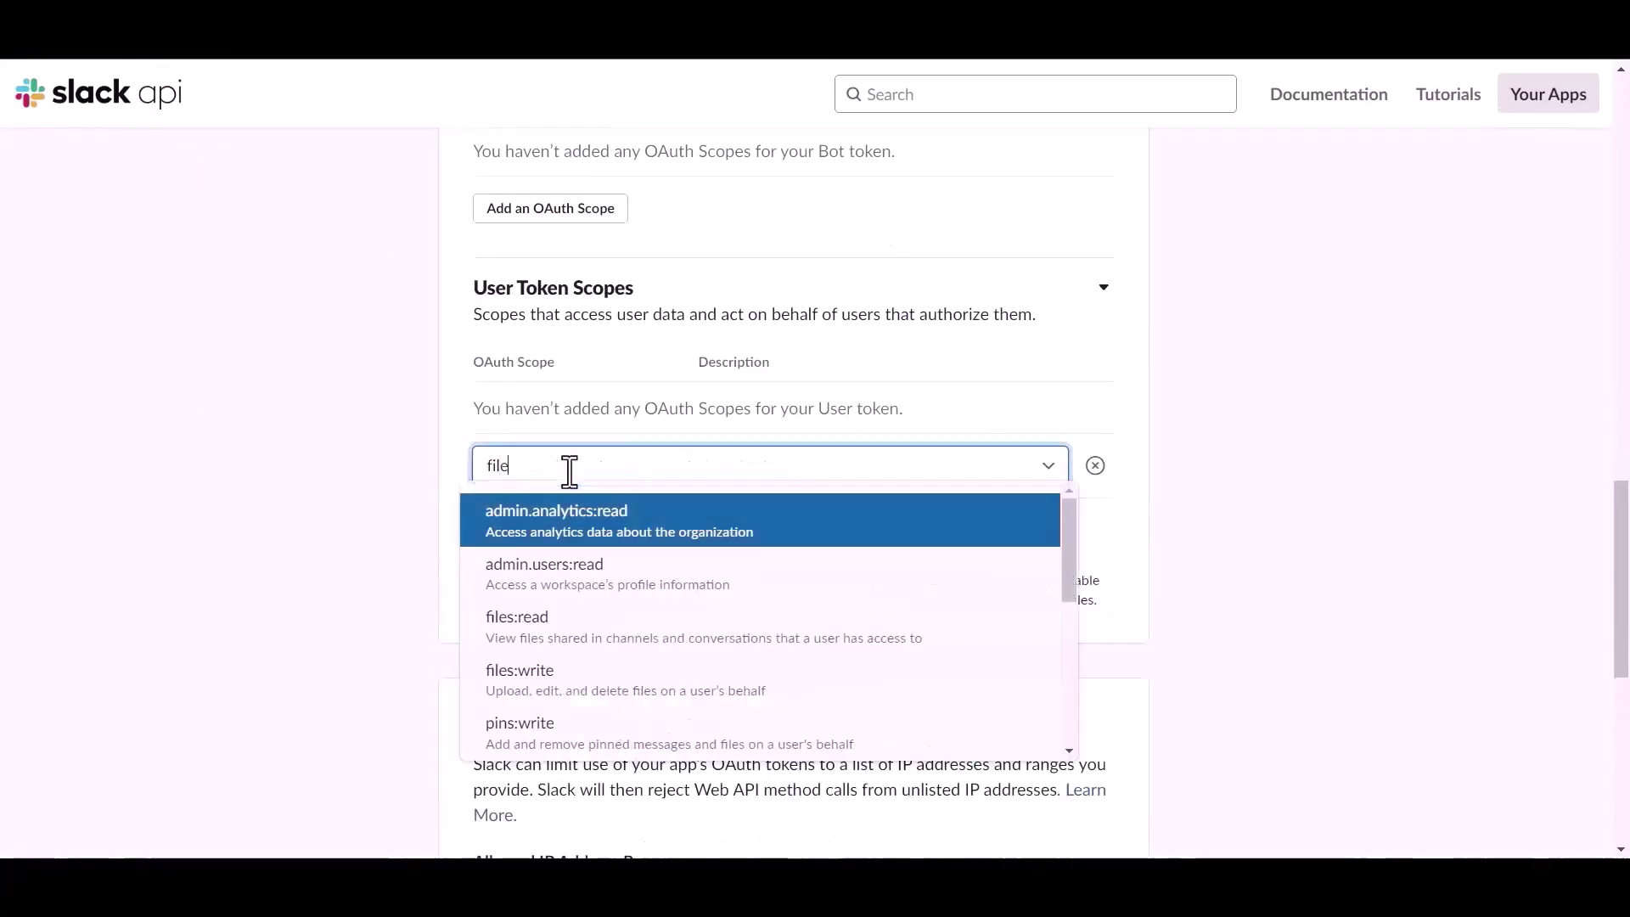
{"action": "left_click", "coordinate": [544, 645]}
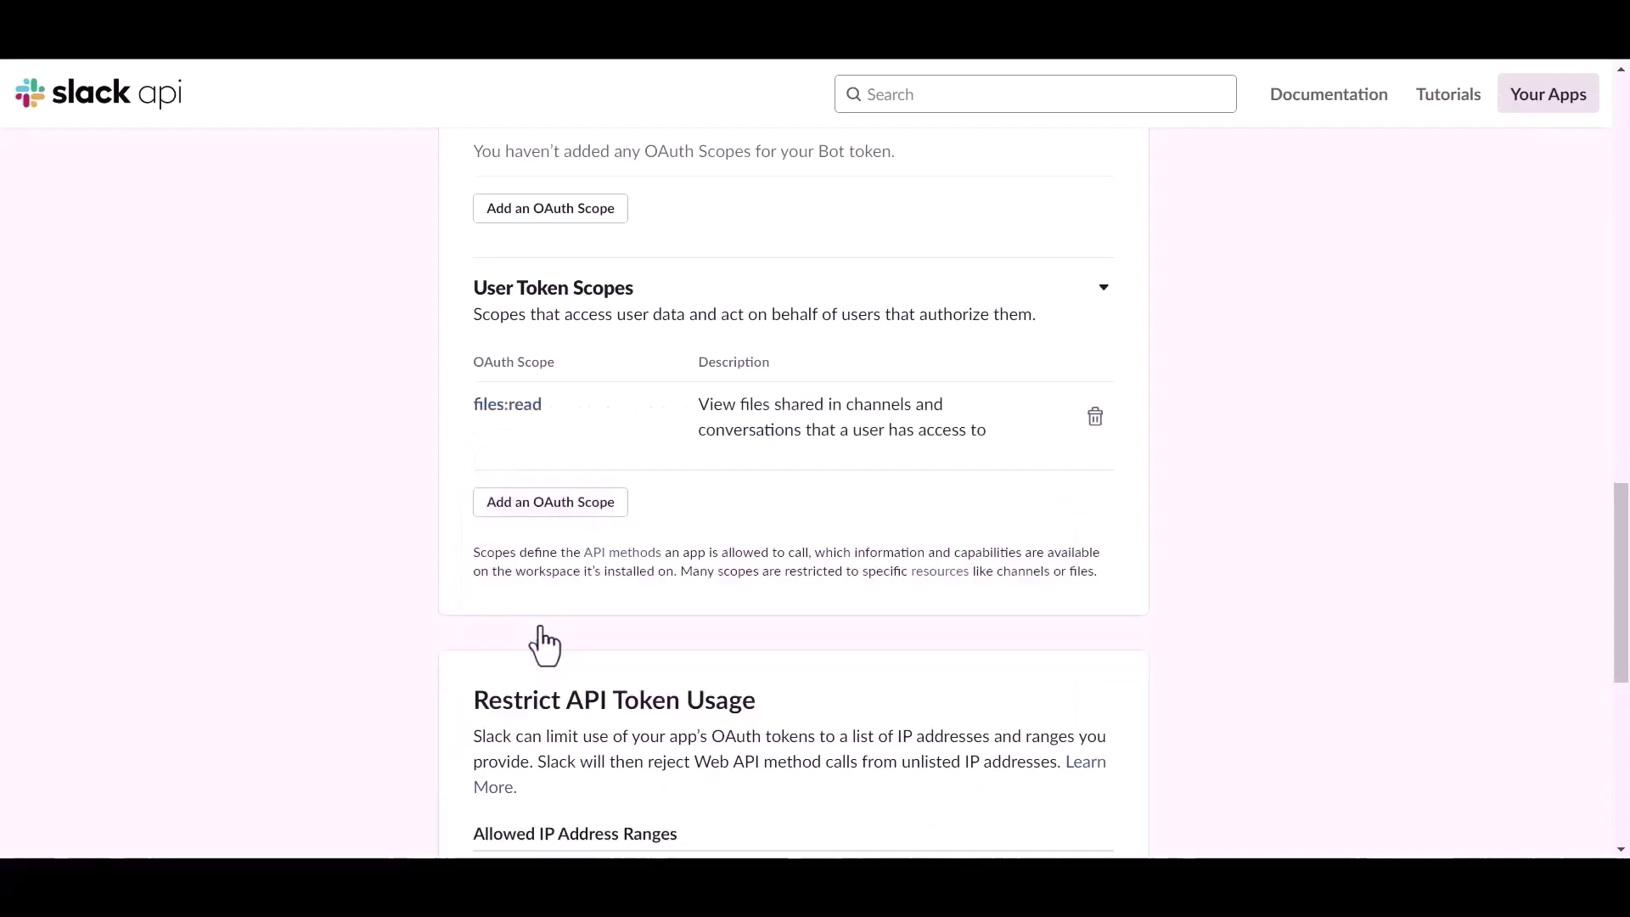
{"action": "left_click", "coordinate": [559, 506]}
{"action": "type", "text": "file"}
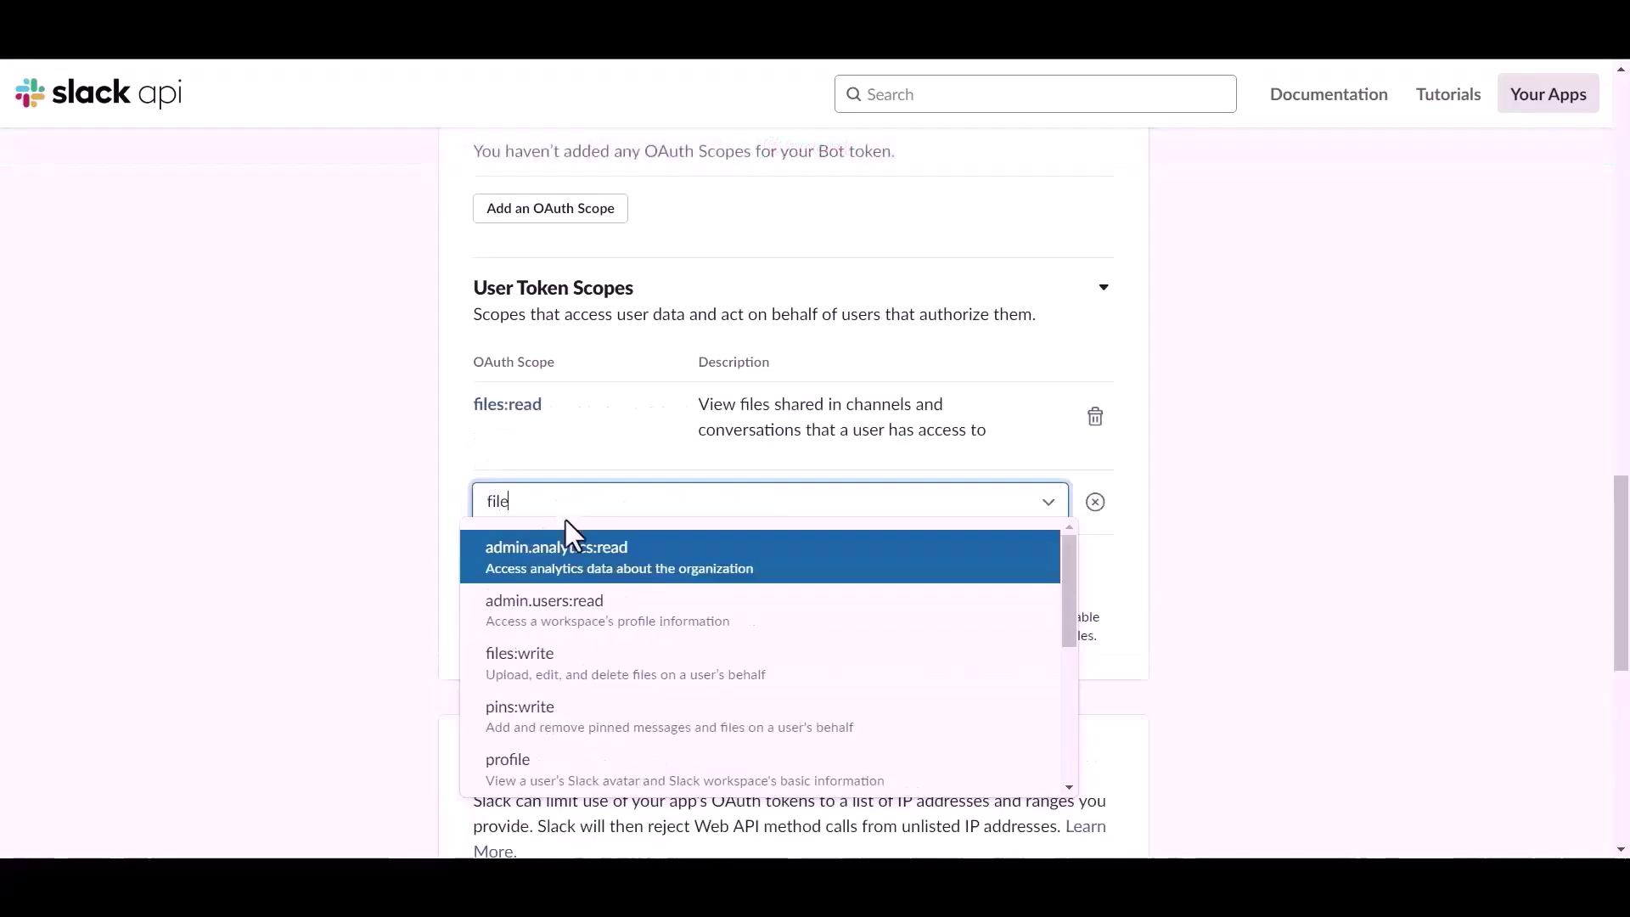
{"action": "left_click", "coordinate": [548, 688]}
{"action": "left_click", "coordinate": [547, 588]}
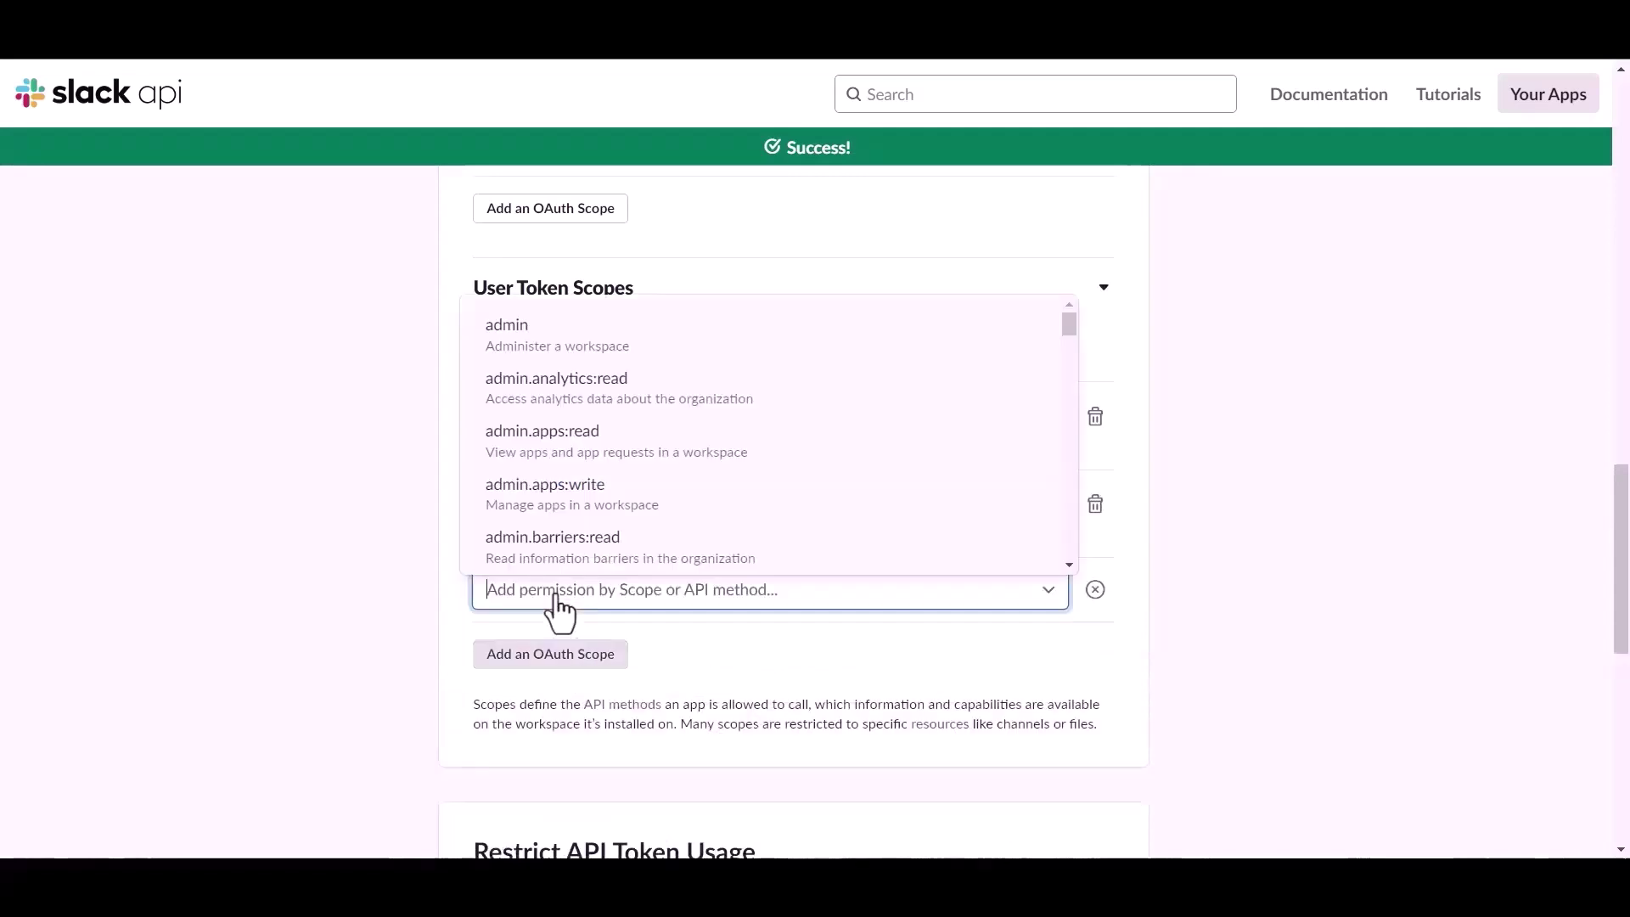
{"action": "type", "text": "chat"}
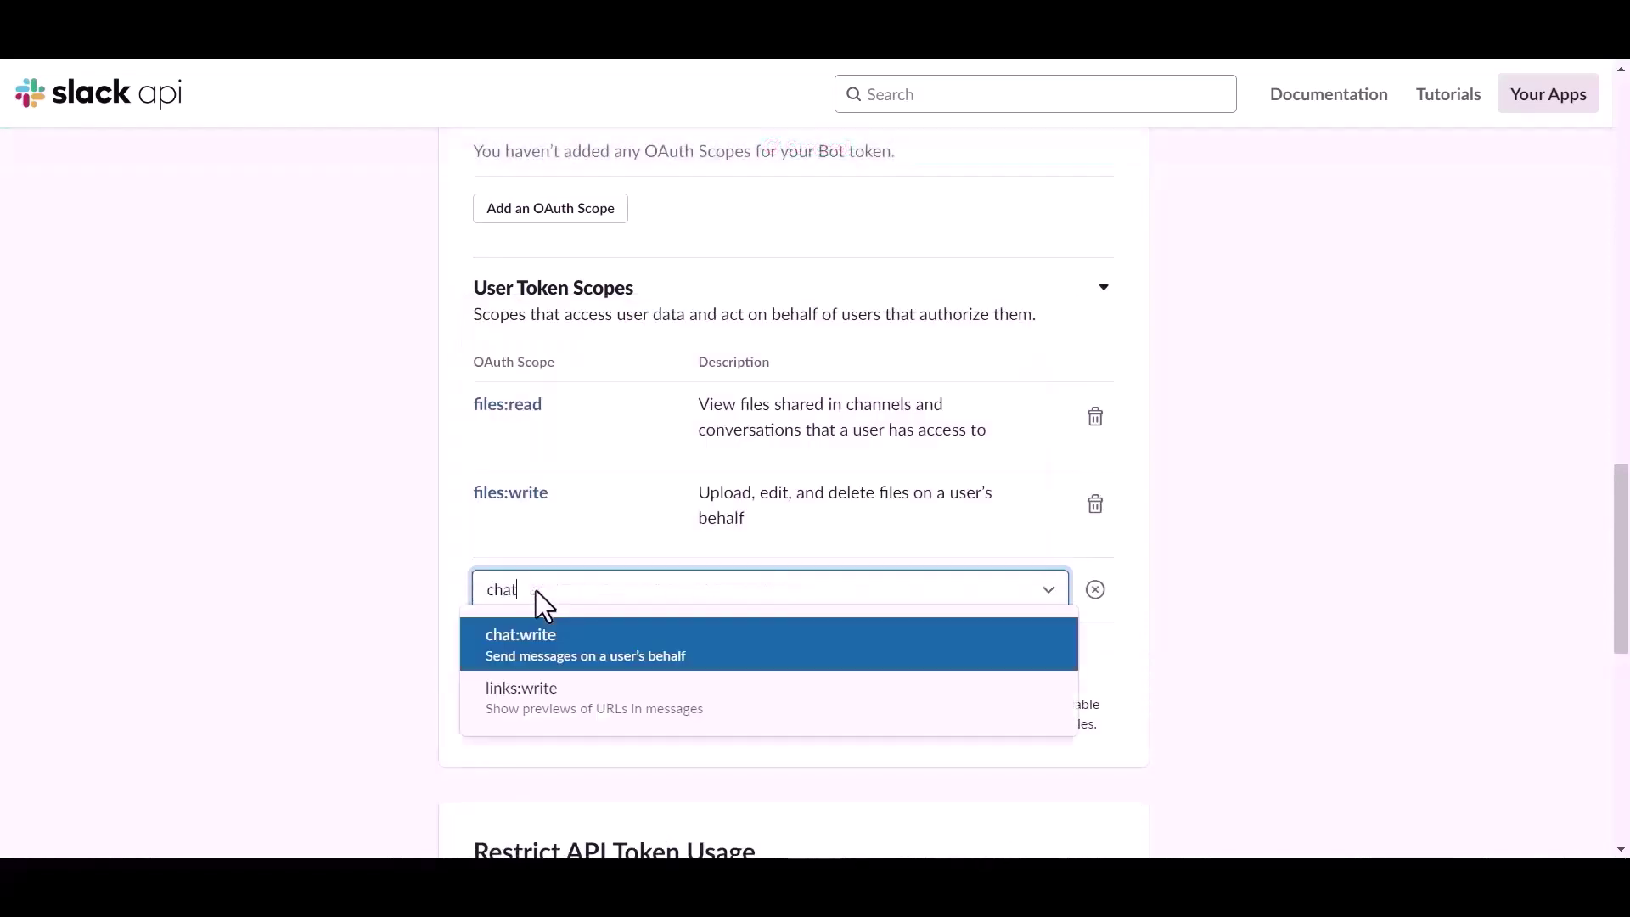
{"action": "left_click", "coordinate": [537, 644]}
Search the scope list and add channels:read as a user token scope
{"action": "left_click", "coordinate": [548, 660]}
{"action": "type", "text": "v"}
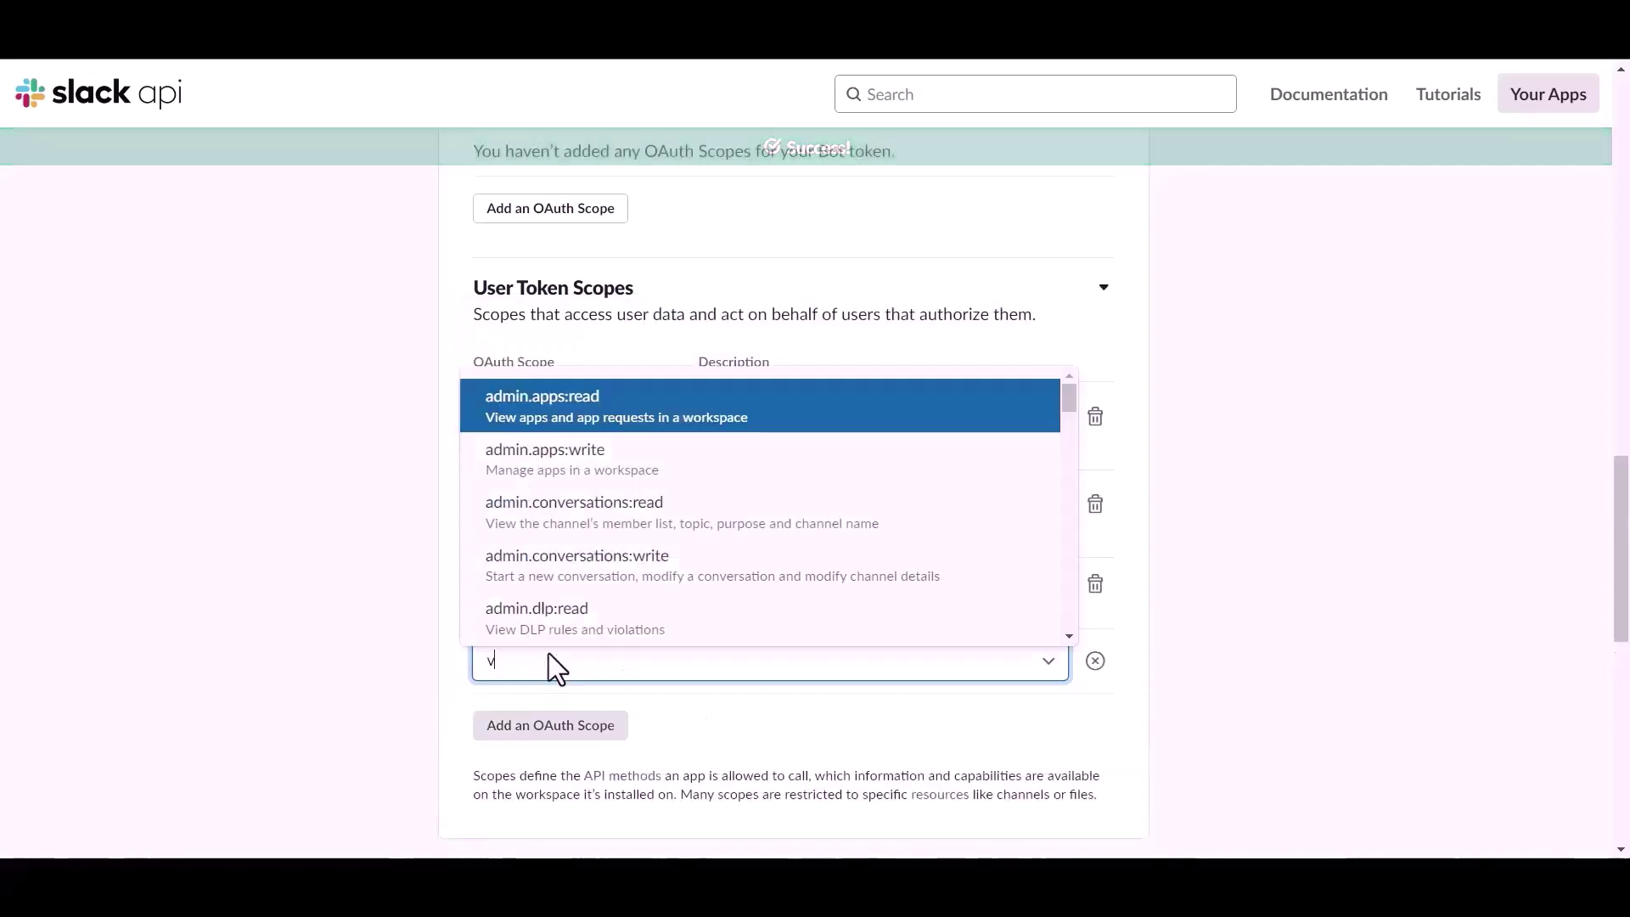
{"action": "key", "text": "BackSpace"}
{"action": "type", "text": "chat"}
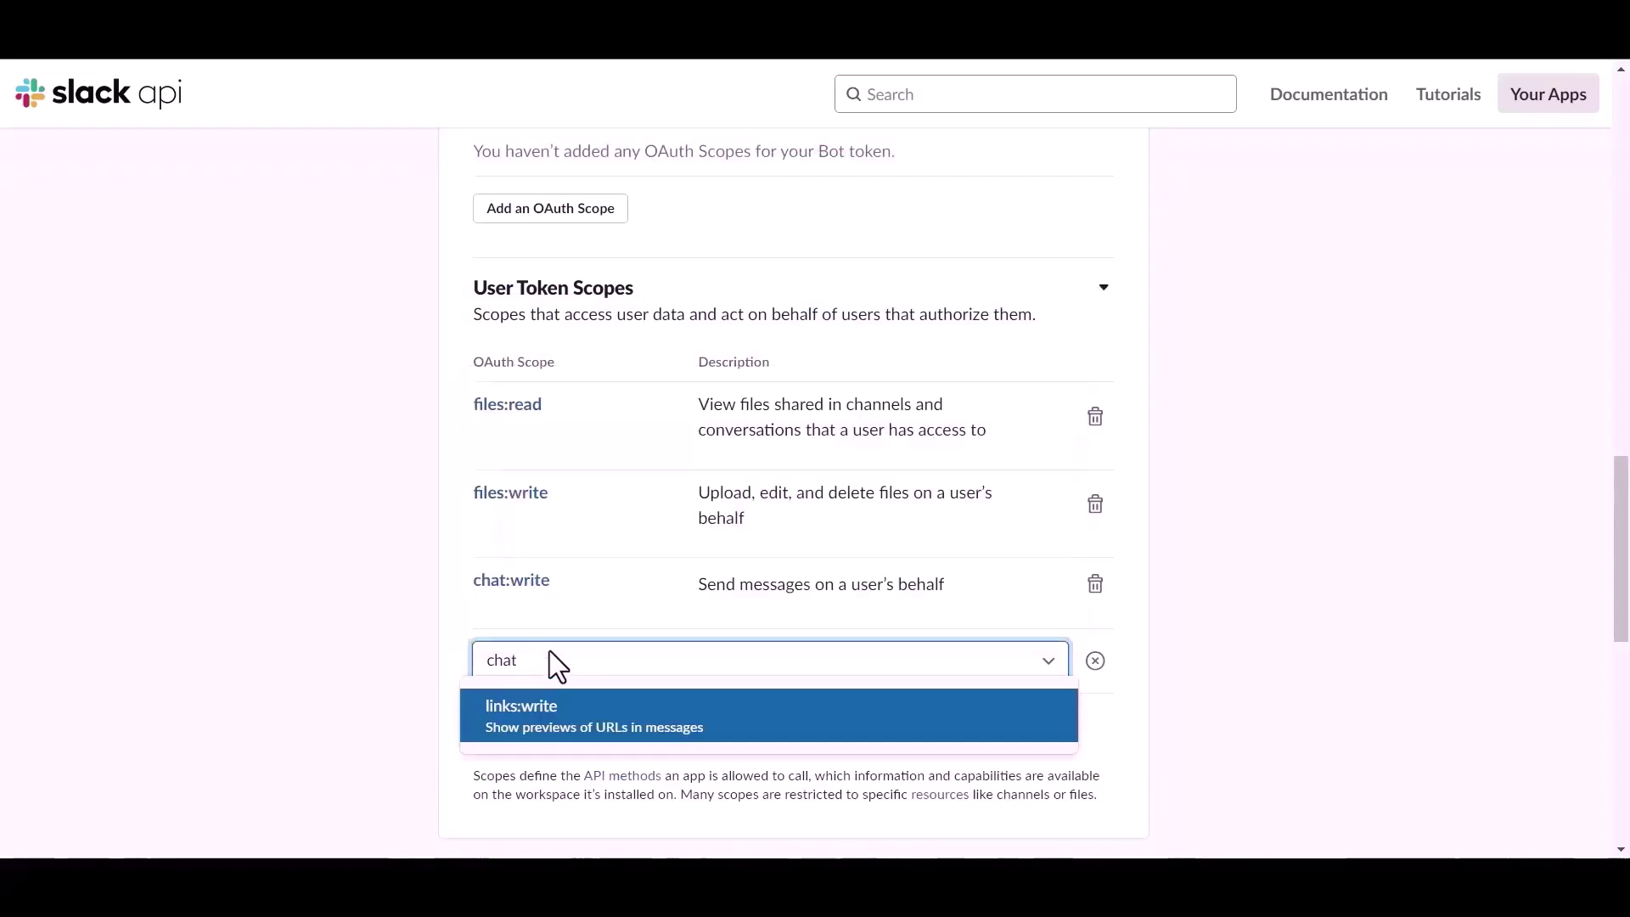
{"action": "key", "text": "BackSpace"}
{"action": "key", "text": "BackSpace"}
{"action": "key", "text": "BackSpace"}
{"action": "scroll", "coordinate": [536, 567], "scroll_direction": "down", "scroll_amount": 1}
{"action": "scroll", "coordinate": [537, 567], "scroll_direction": "down", "scroll_amount": 5}
{"action": "scroll", "coordinate": [572, 492], "scroll_direction": "up", "scroll_amount": 3}
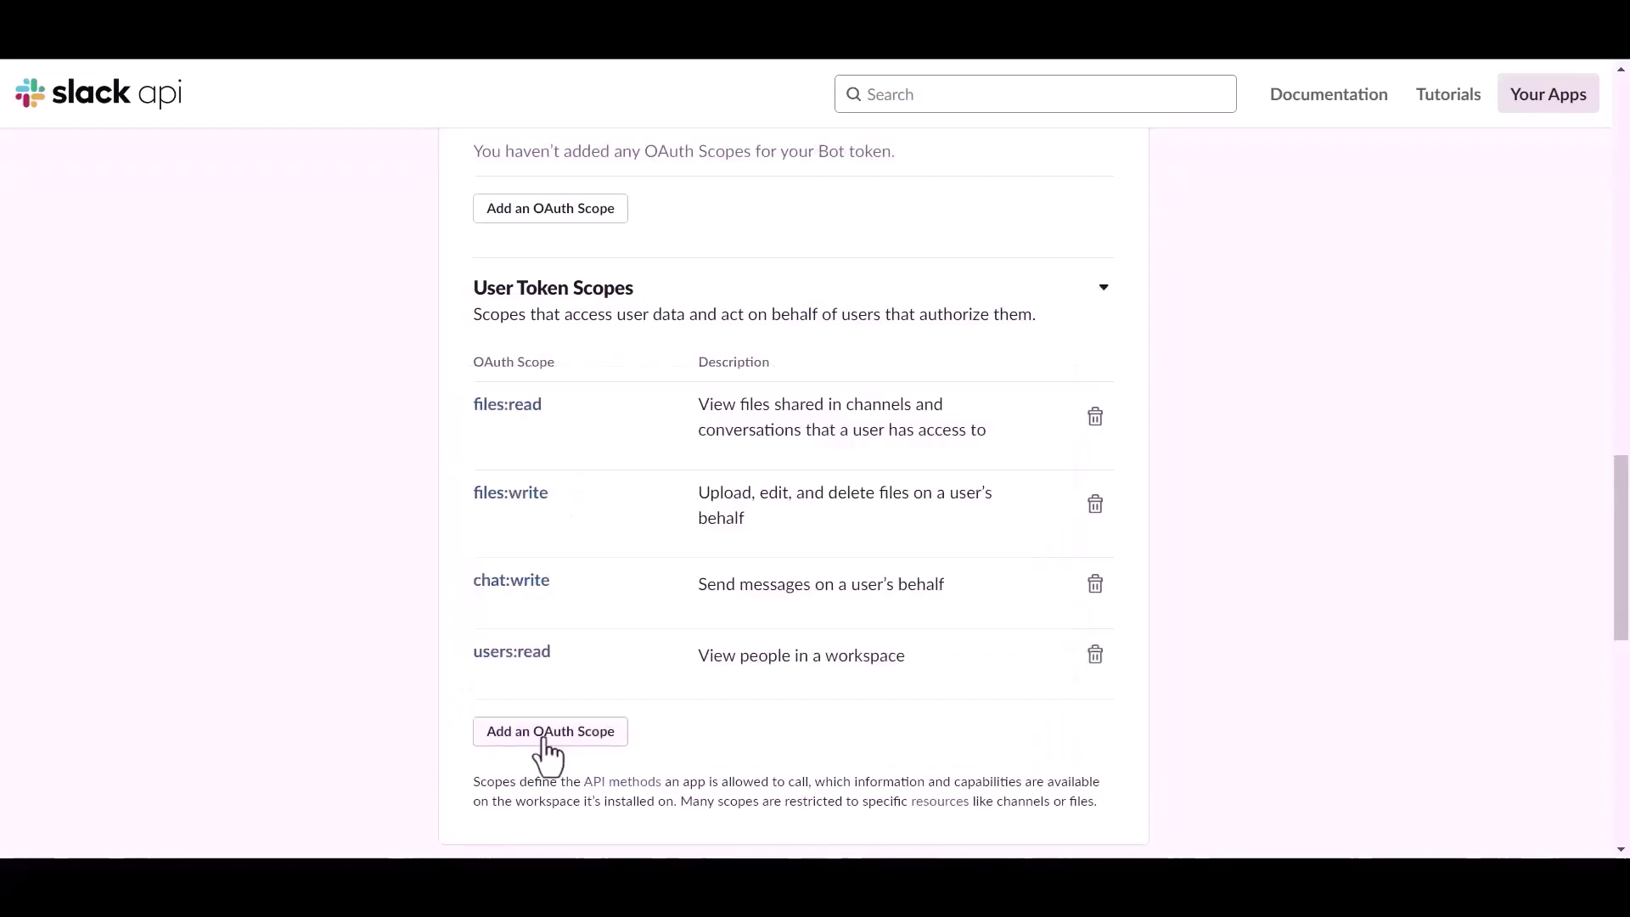
{"action": "left_click", "coordinate": [544, 735]}
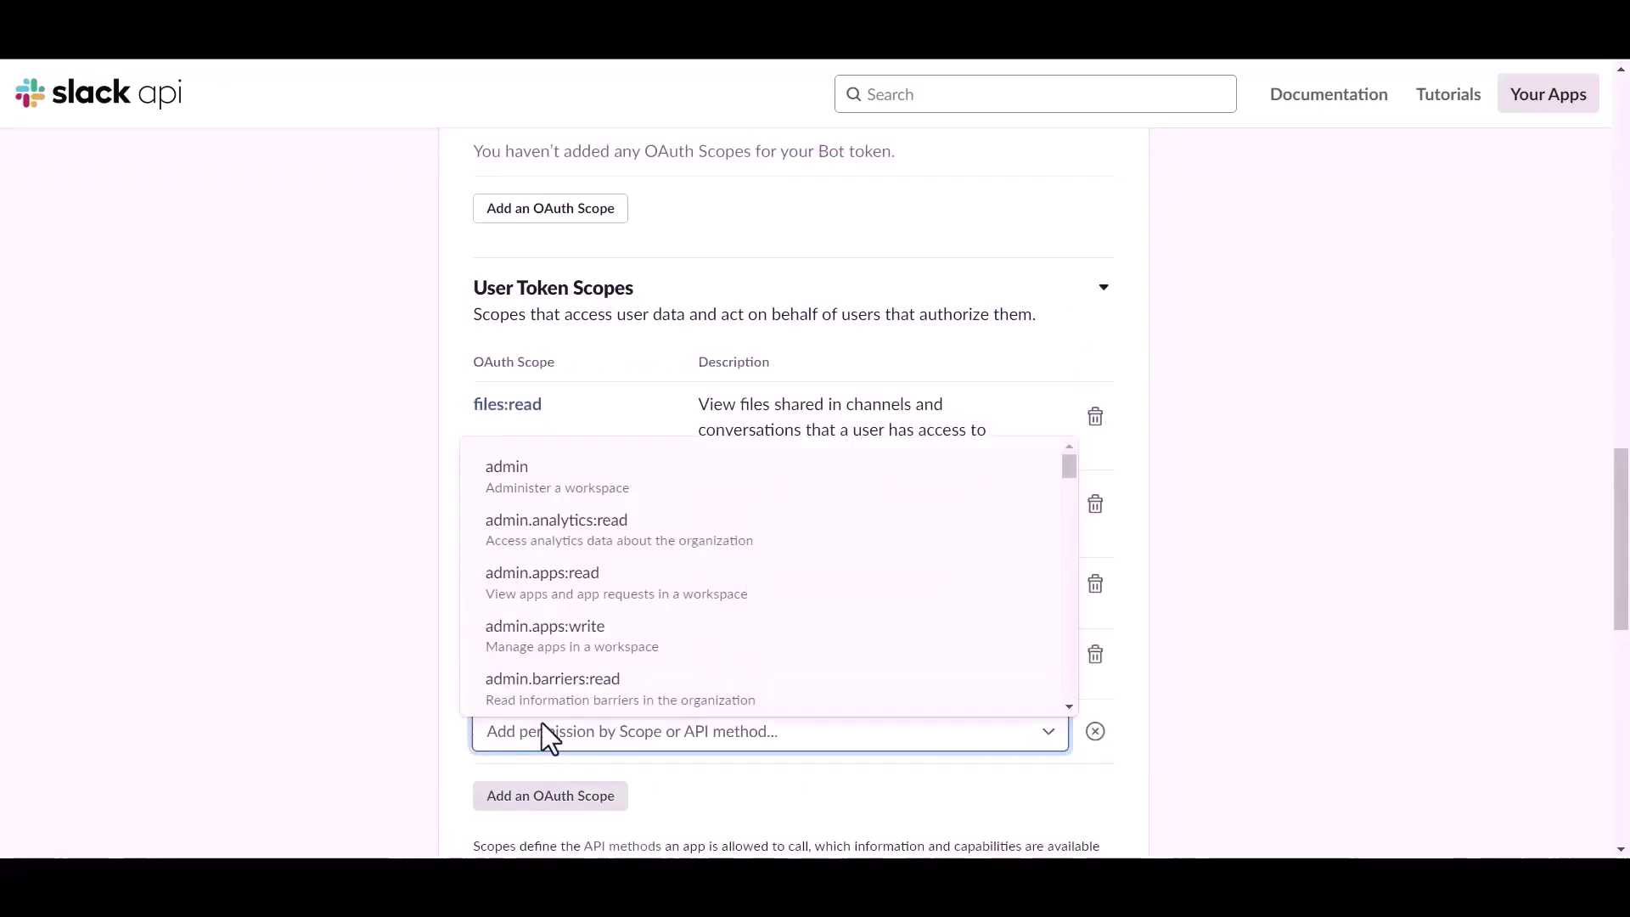
{"action": "type", "text": "chat"}
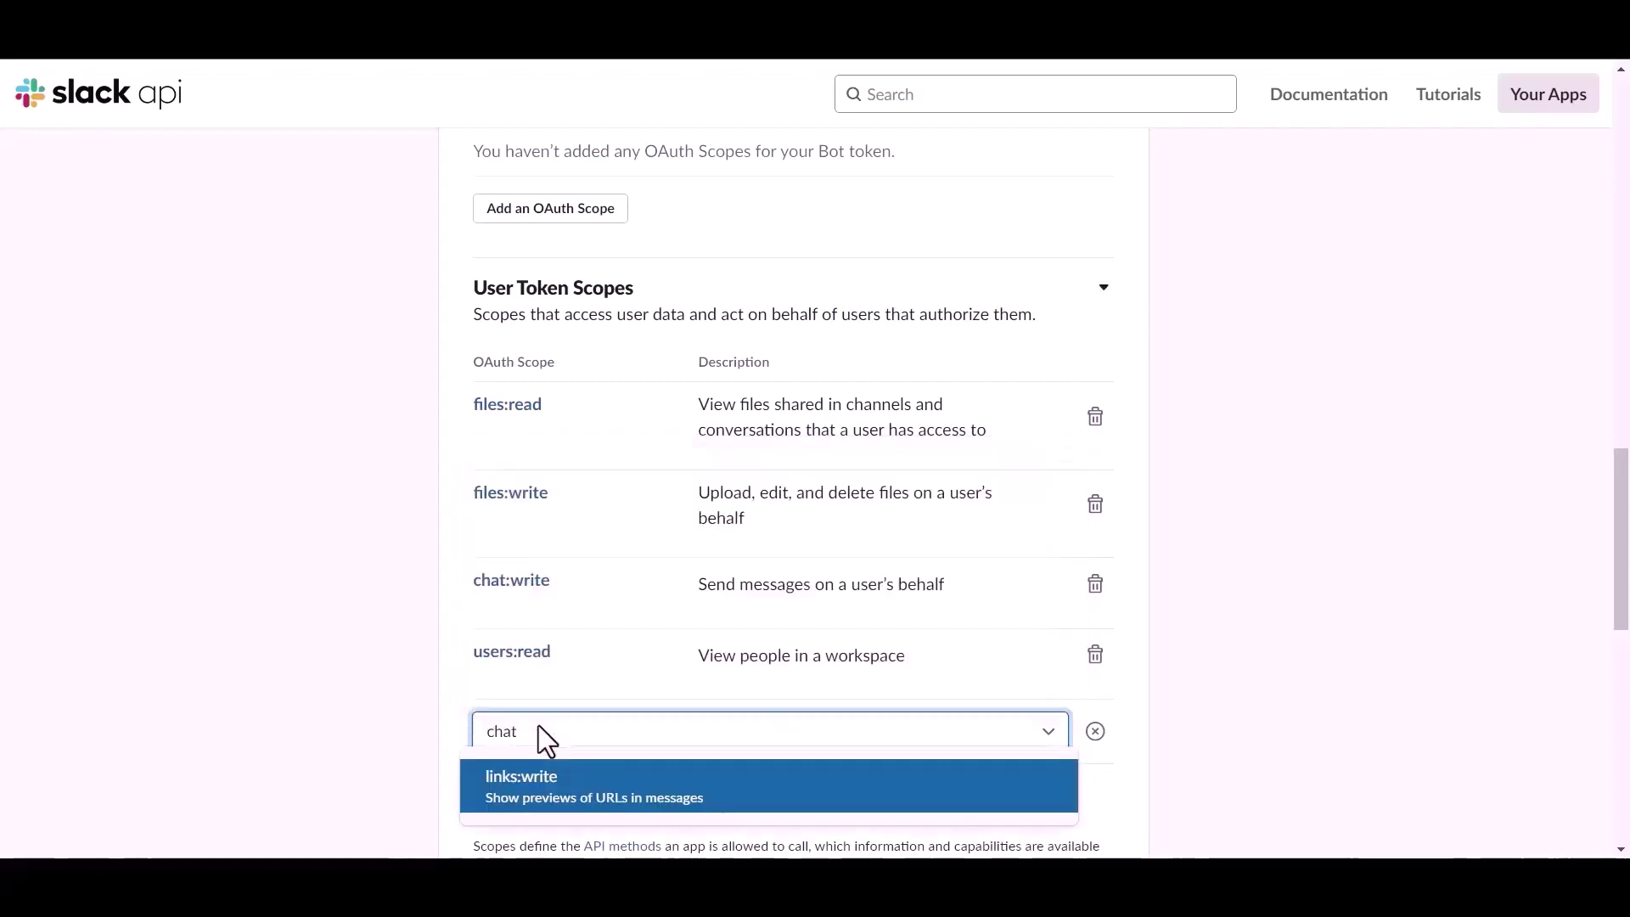
{"action": "scroll", "coordinate": [552, 688], "scroll_direction": "down", "scroll_amount": 3}
{"action": "key", "text": "BackSpace"}
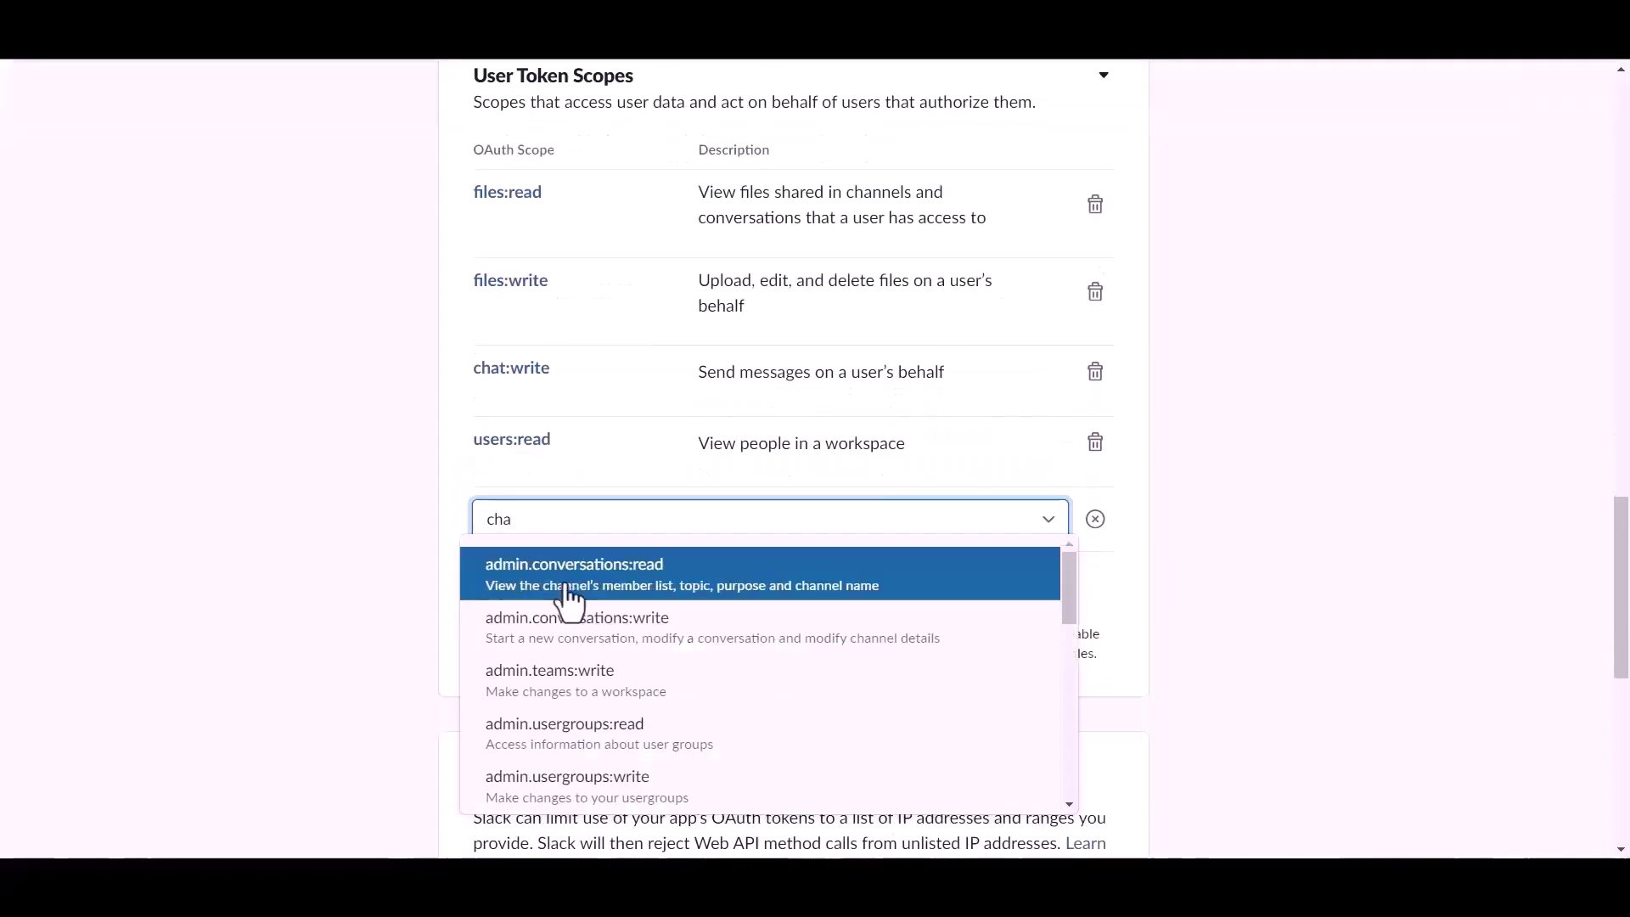
{"action": "scroll", "coordinate": [564, 673], "scroll_direction": "down", "scroll_amount": 5}
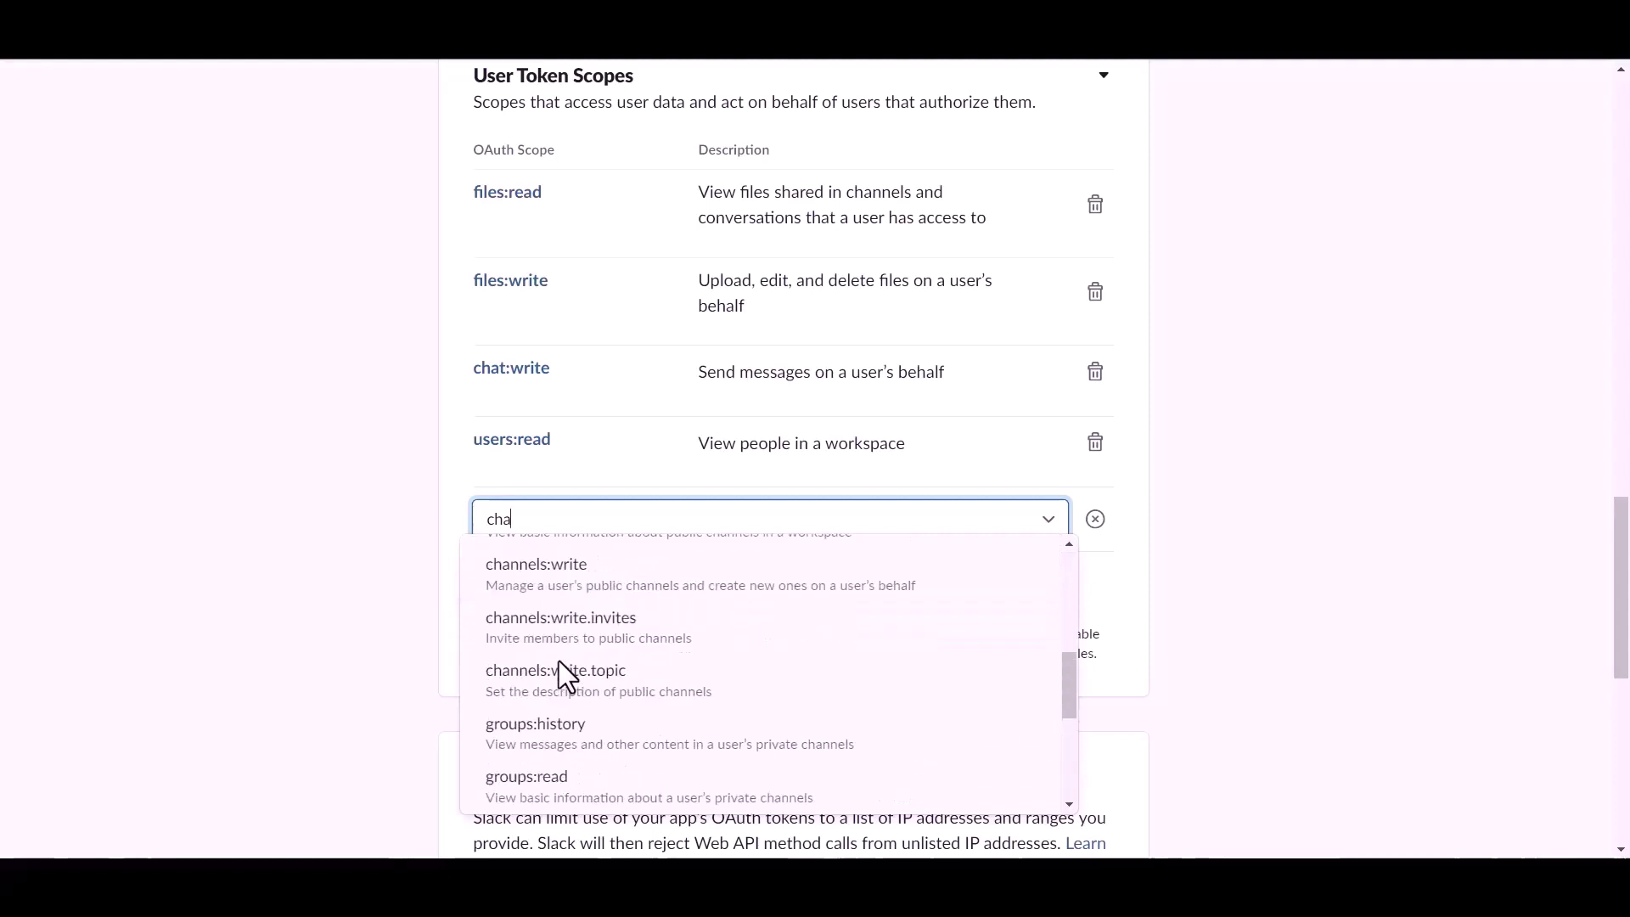
{"action": "scroll", "coordinate": [564, 674], "scroll_direction": "up", "scroll_amount": 2}
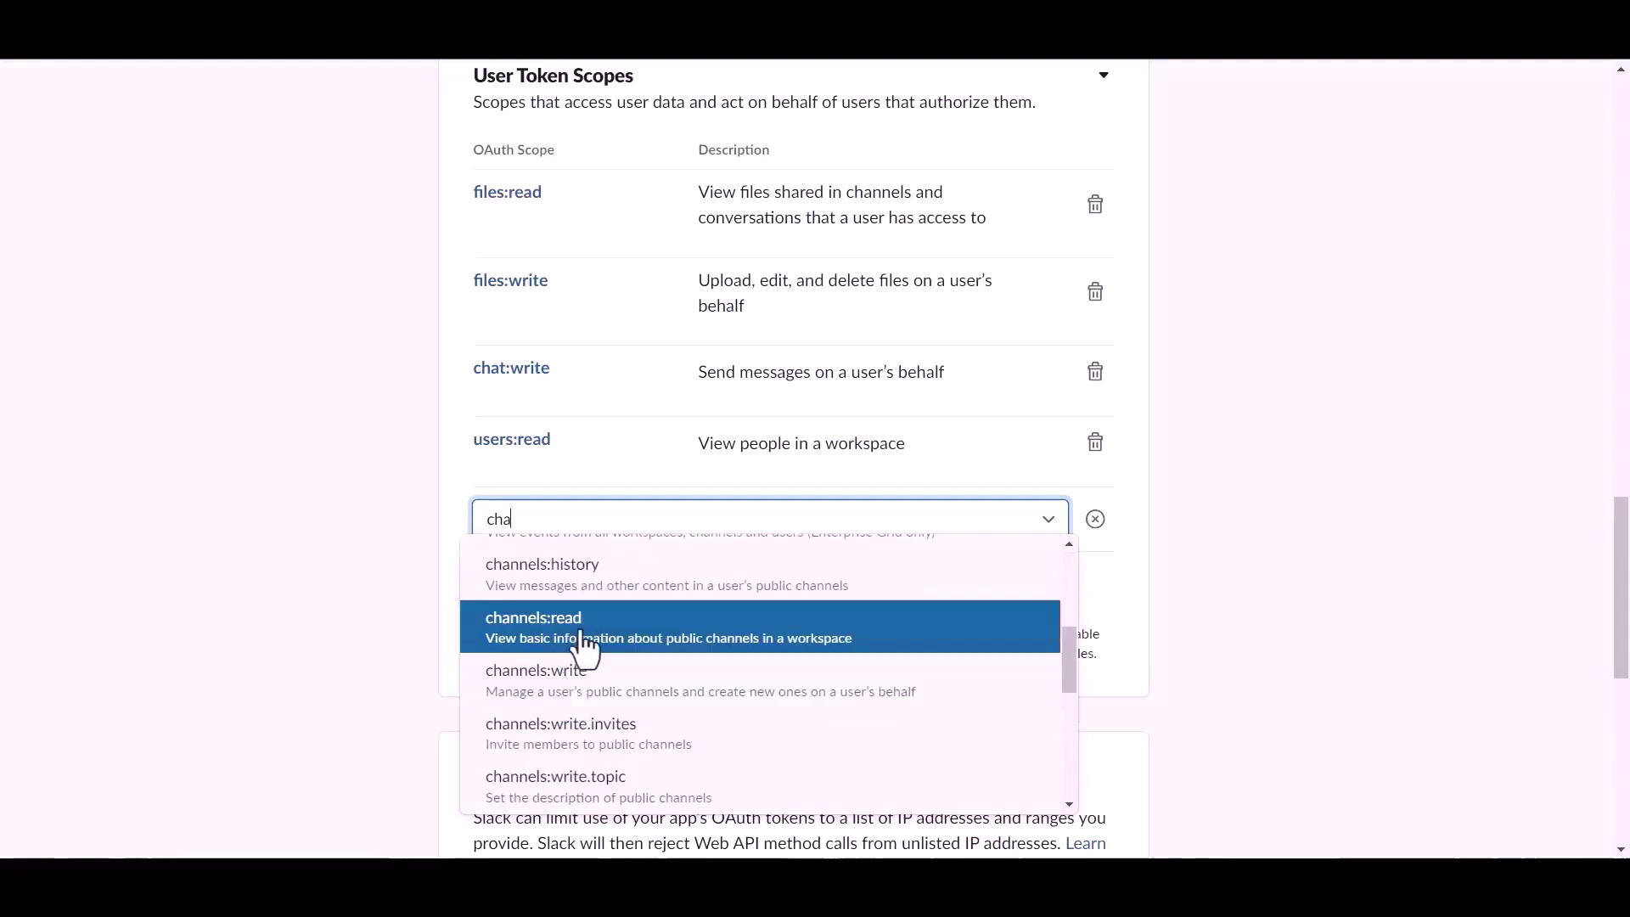
{"action": "left_click", "coordinate": [582, 645]}
Add the channels:write scope and remove users:read from the user scopes
{"action": "left_click", "coordinate": [553, 622]}
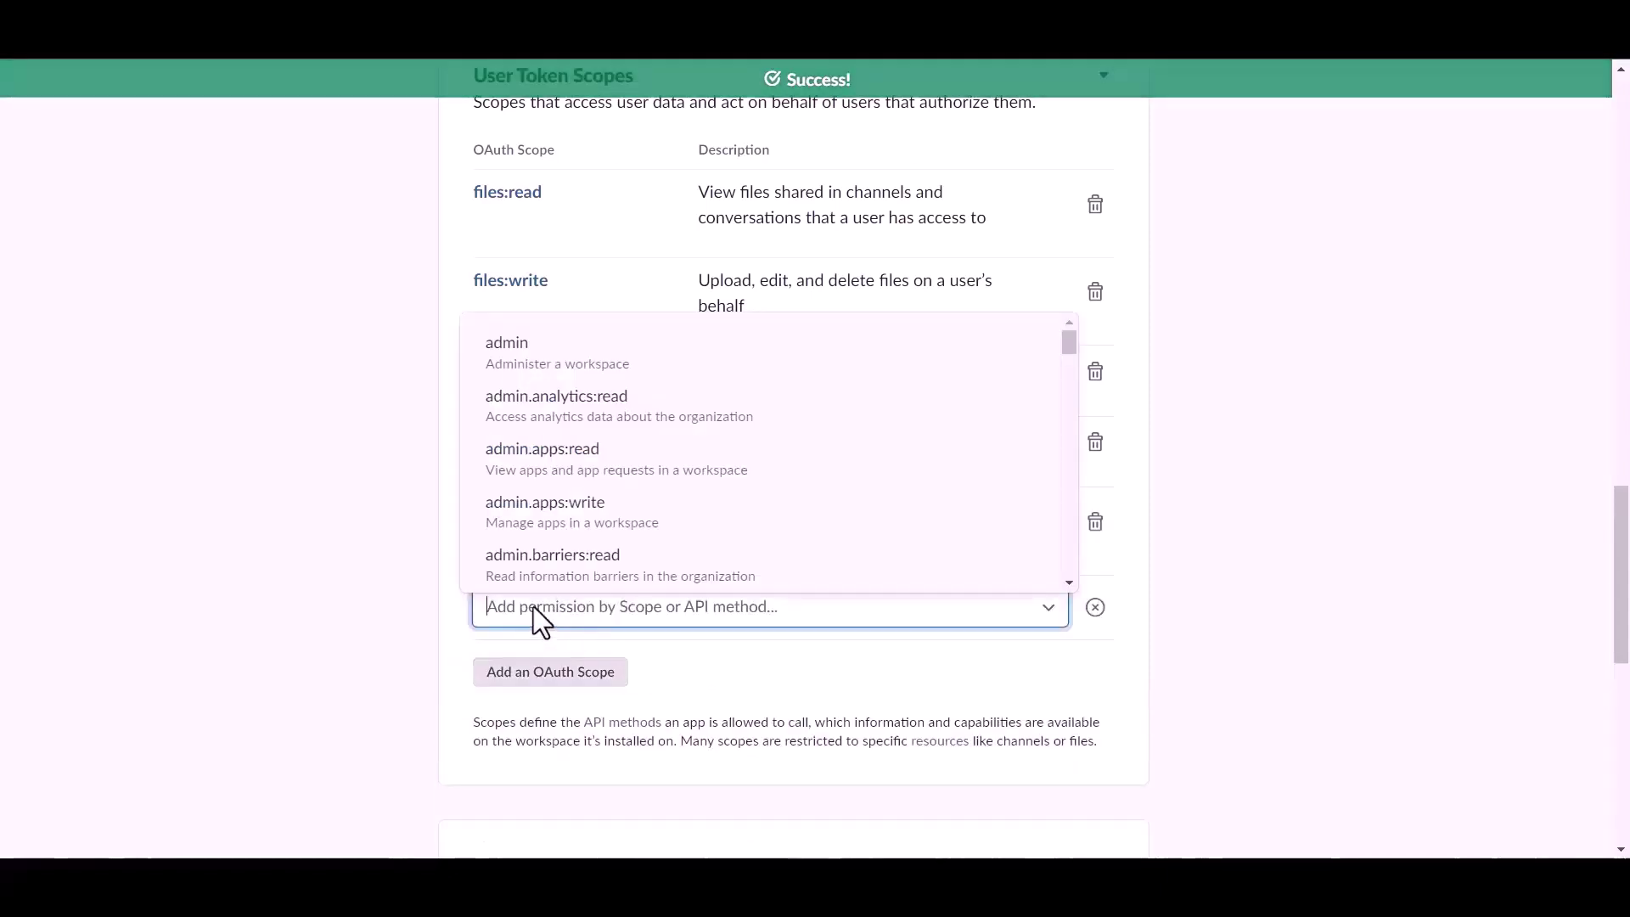
{"action": "type", "text": "cha"}
{"action": "scroll", "coordinate": [569, 514], "scroll_direction": "down", "scroll_amount": 3}
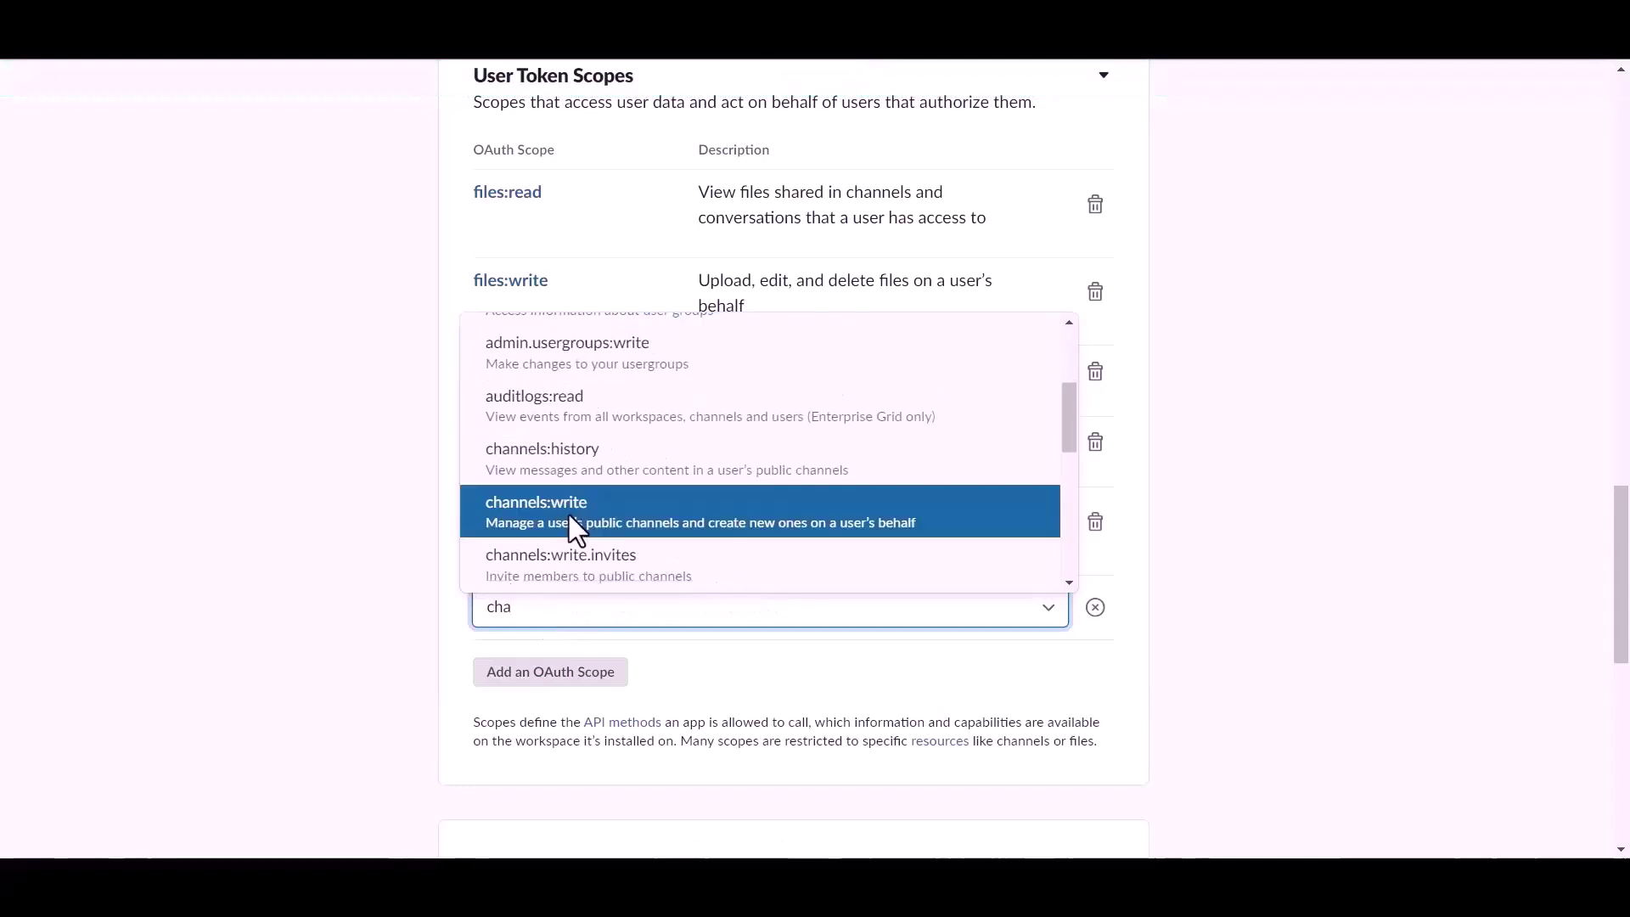
{"action": "left_click", "coordinate": [570, 525]}
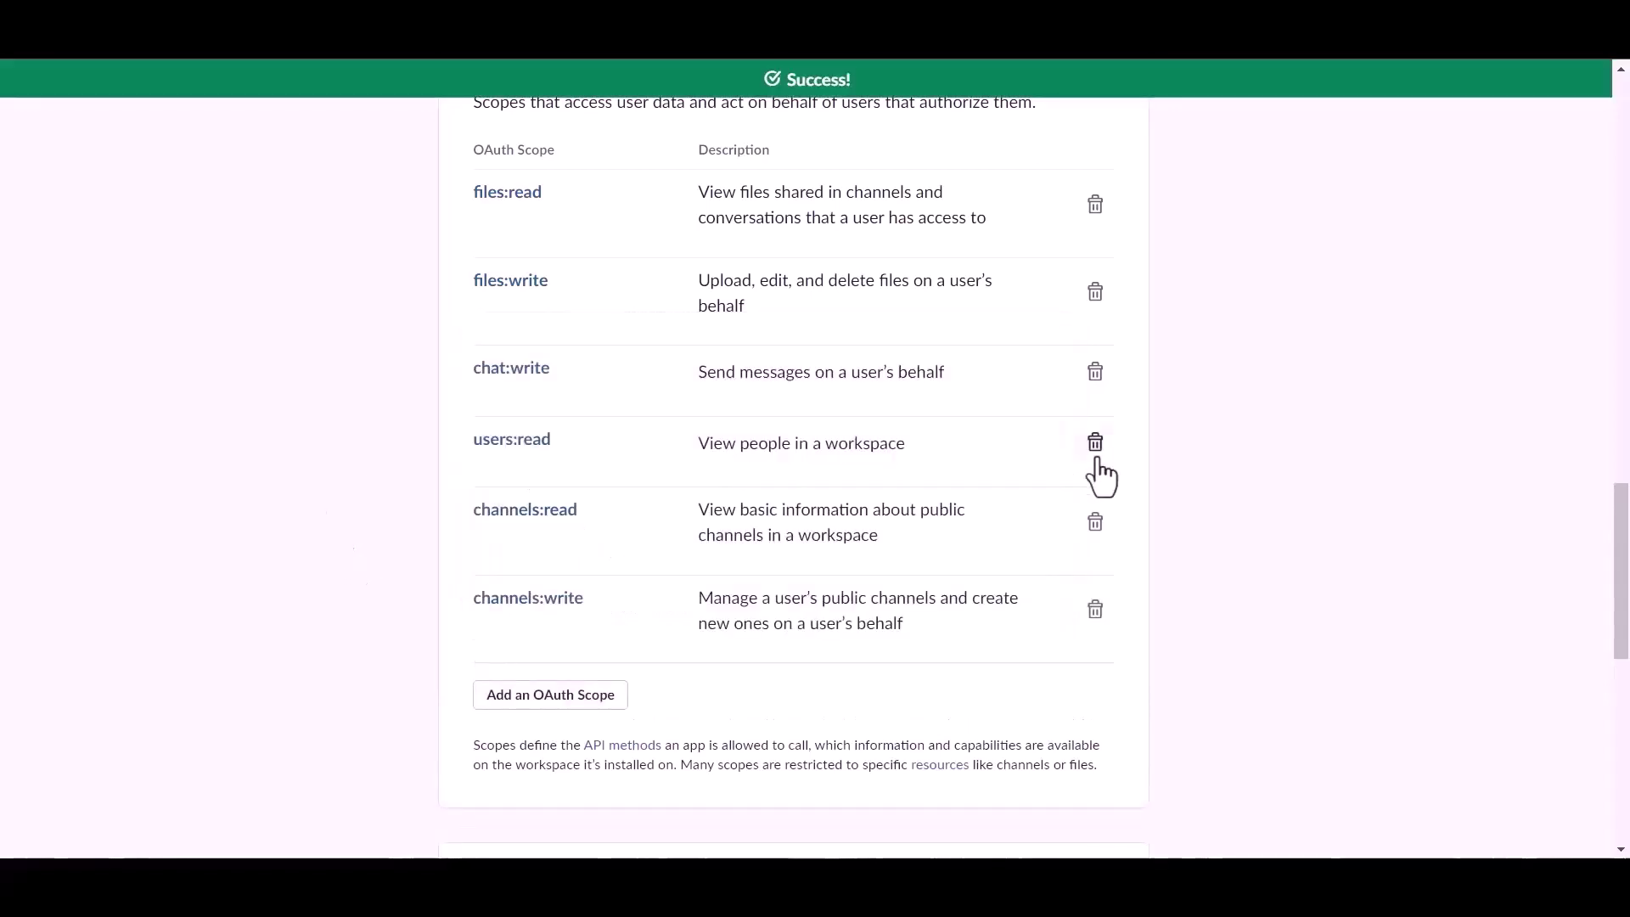
{"action": "left_click", "coordinate": [1095, 444]}
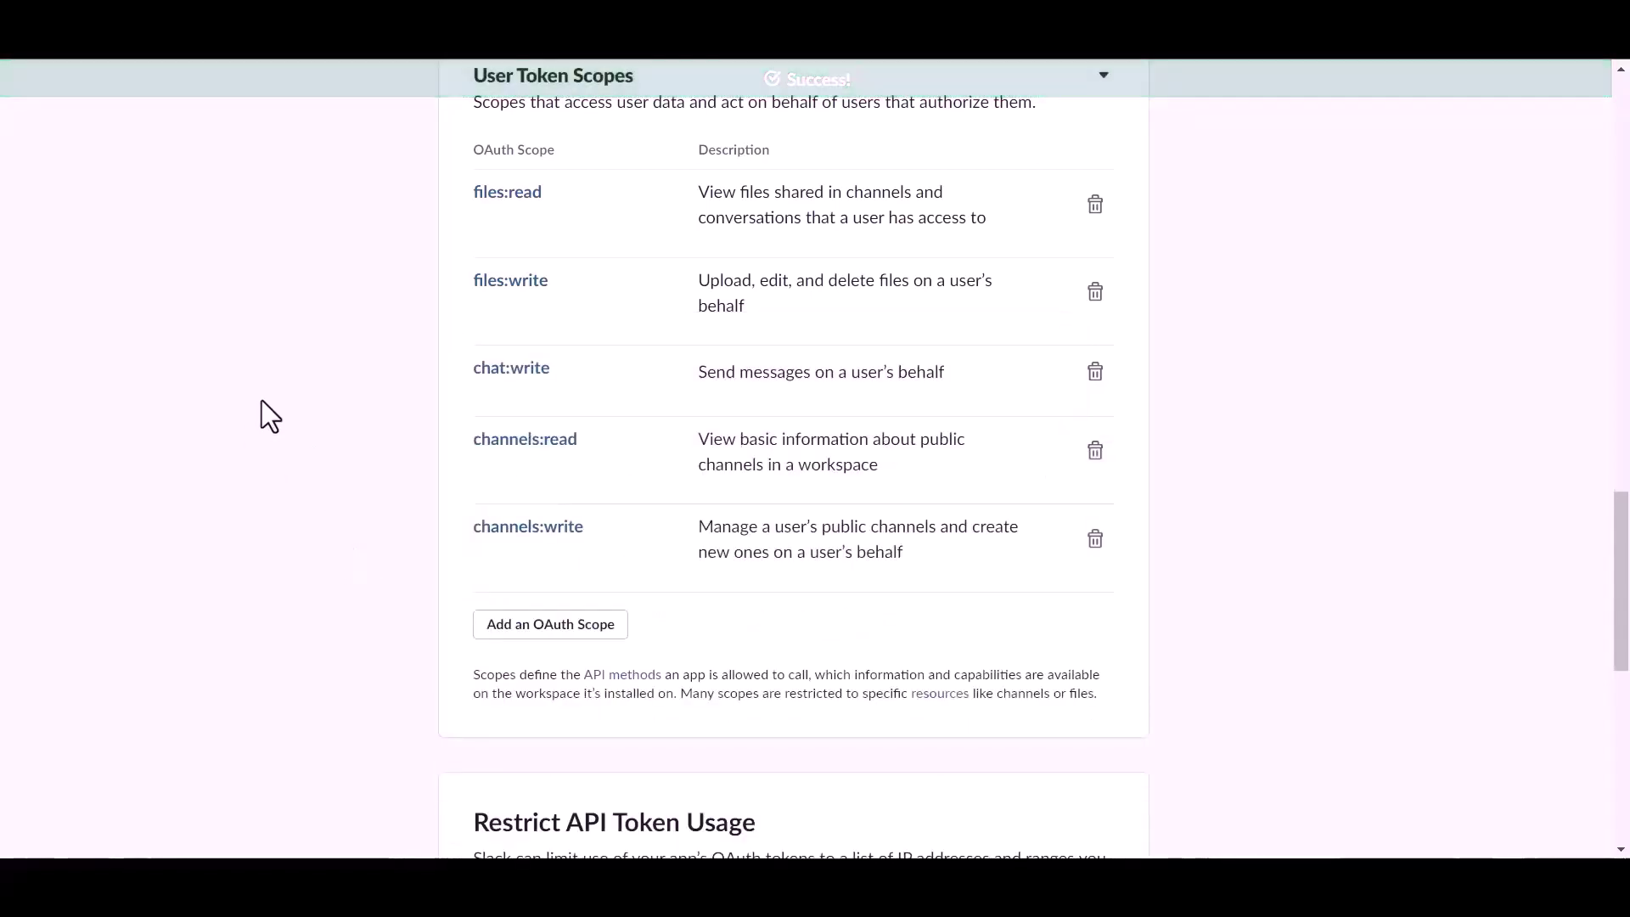
Install the app to the workspace and copy the generated User OAuth Token
{"action": "scroll", "coordinate": [644, 538], "scroll_direction": "up", "scroll_amount": 15}
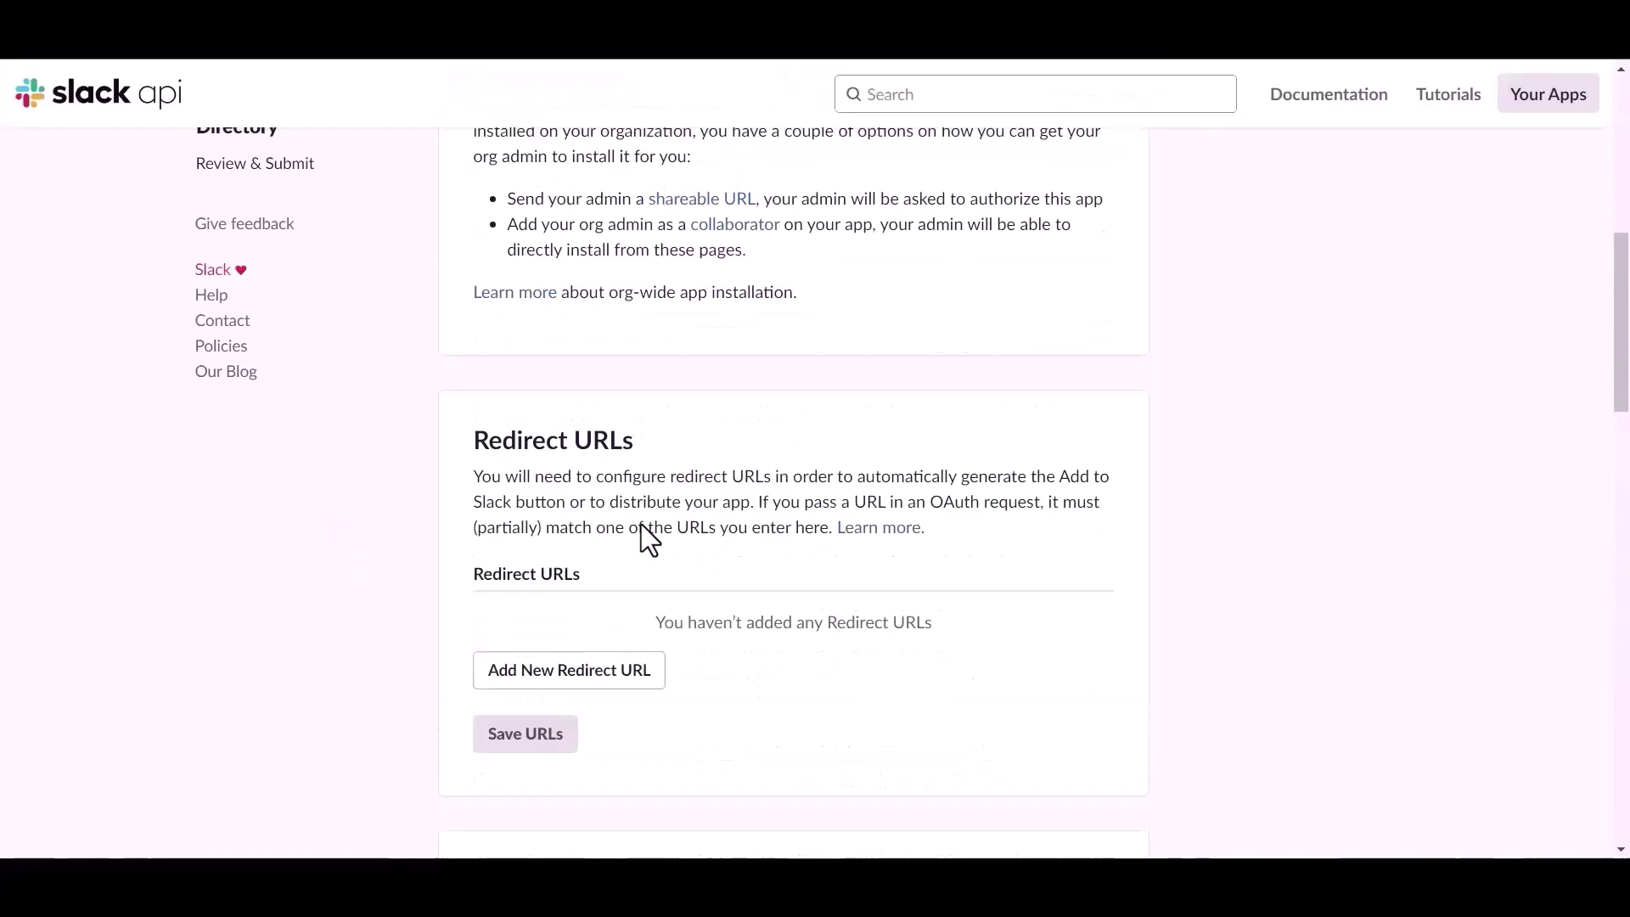
{"action": "left_click", "coordinate": [633, 726]}
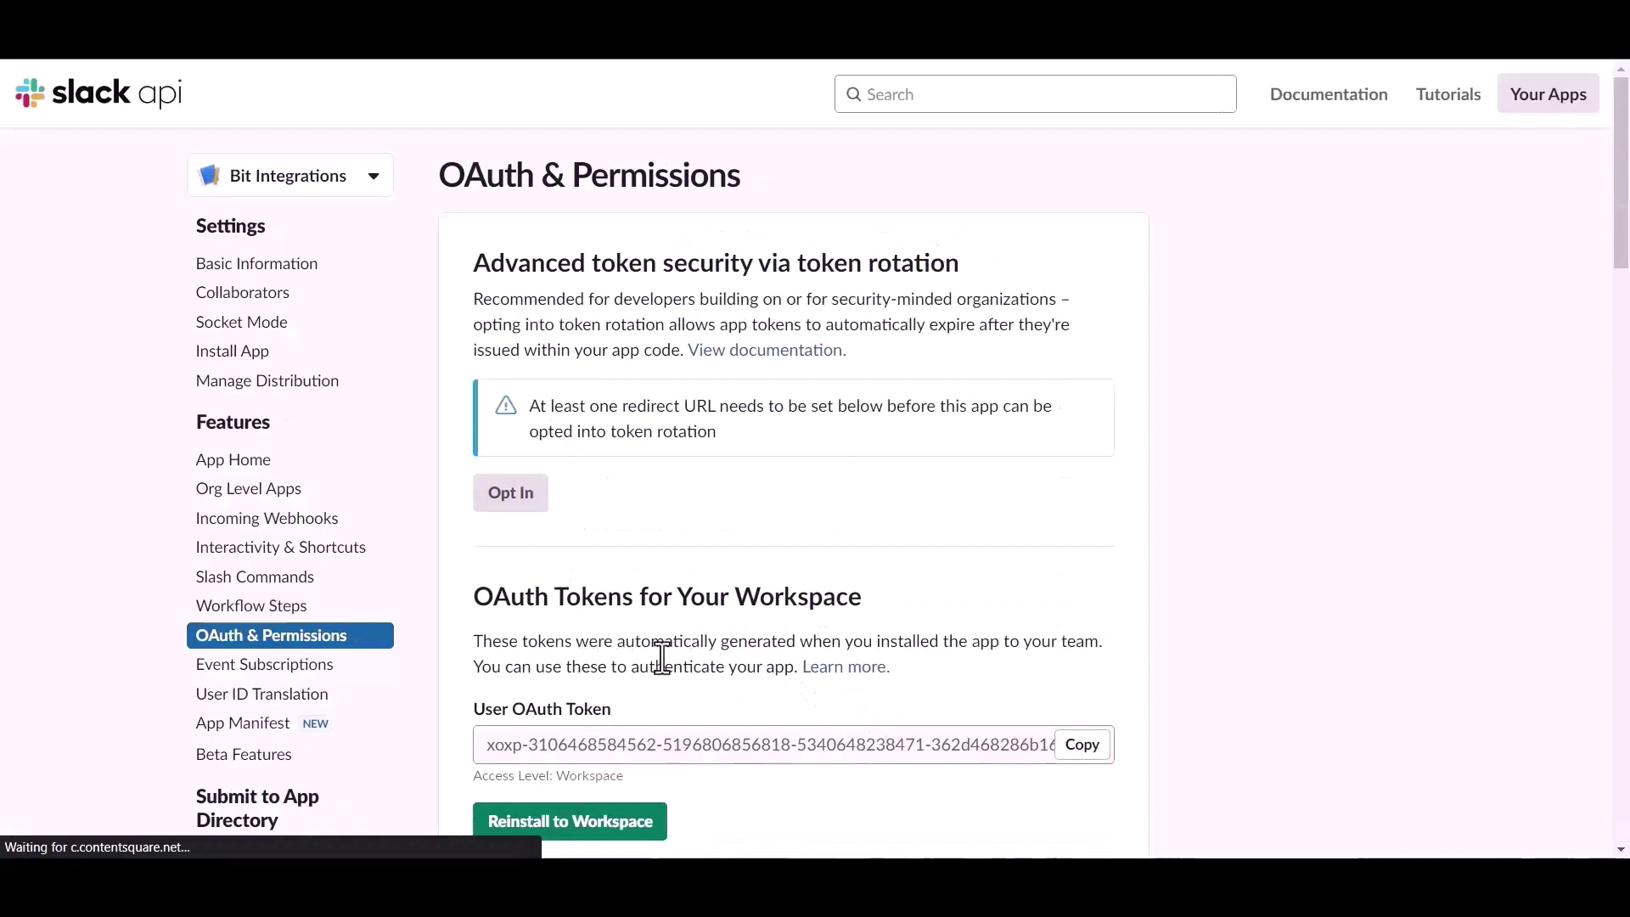
{"action": "scroll", "coordinate": [662, 656], "scroll_direction": "down", "scroll_amount": 1}
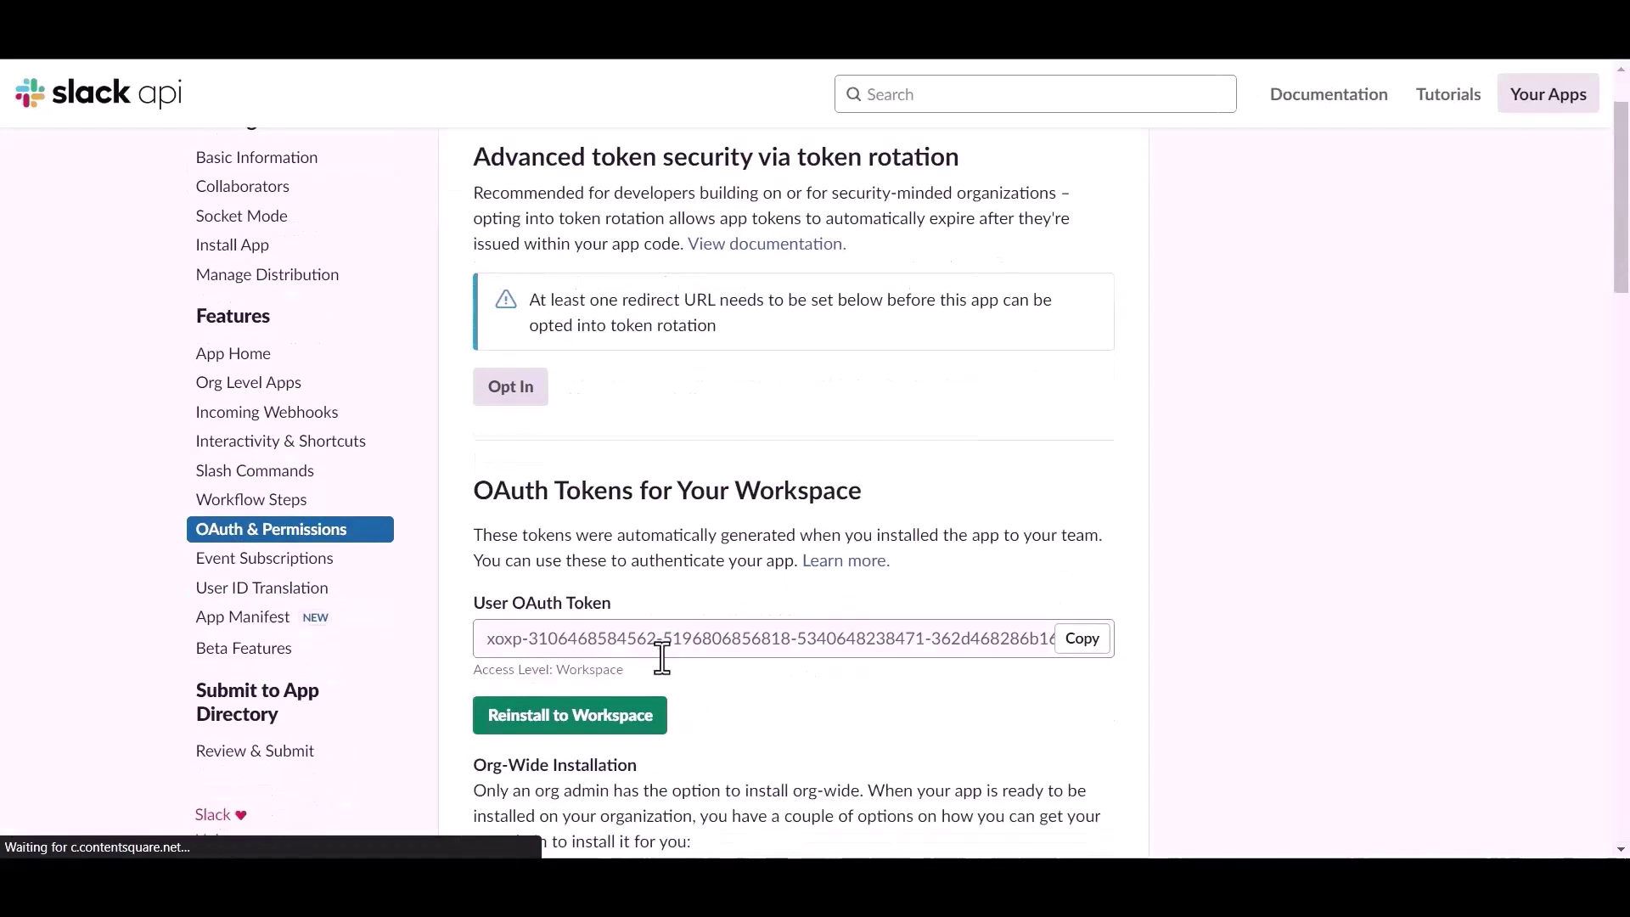
{"action": "left_click", "coordinate": [1072, 639]}
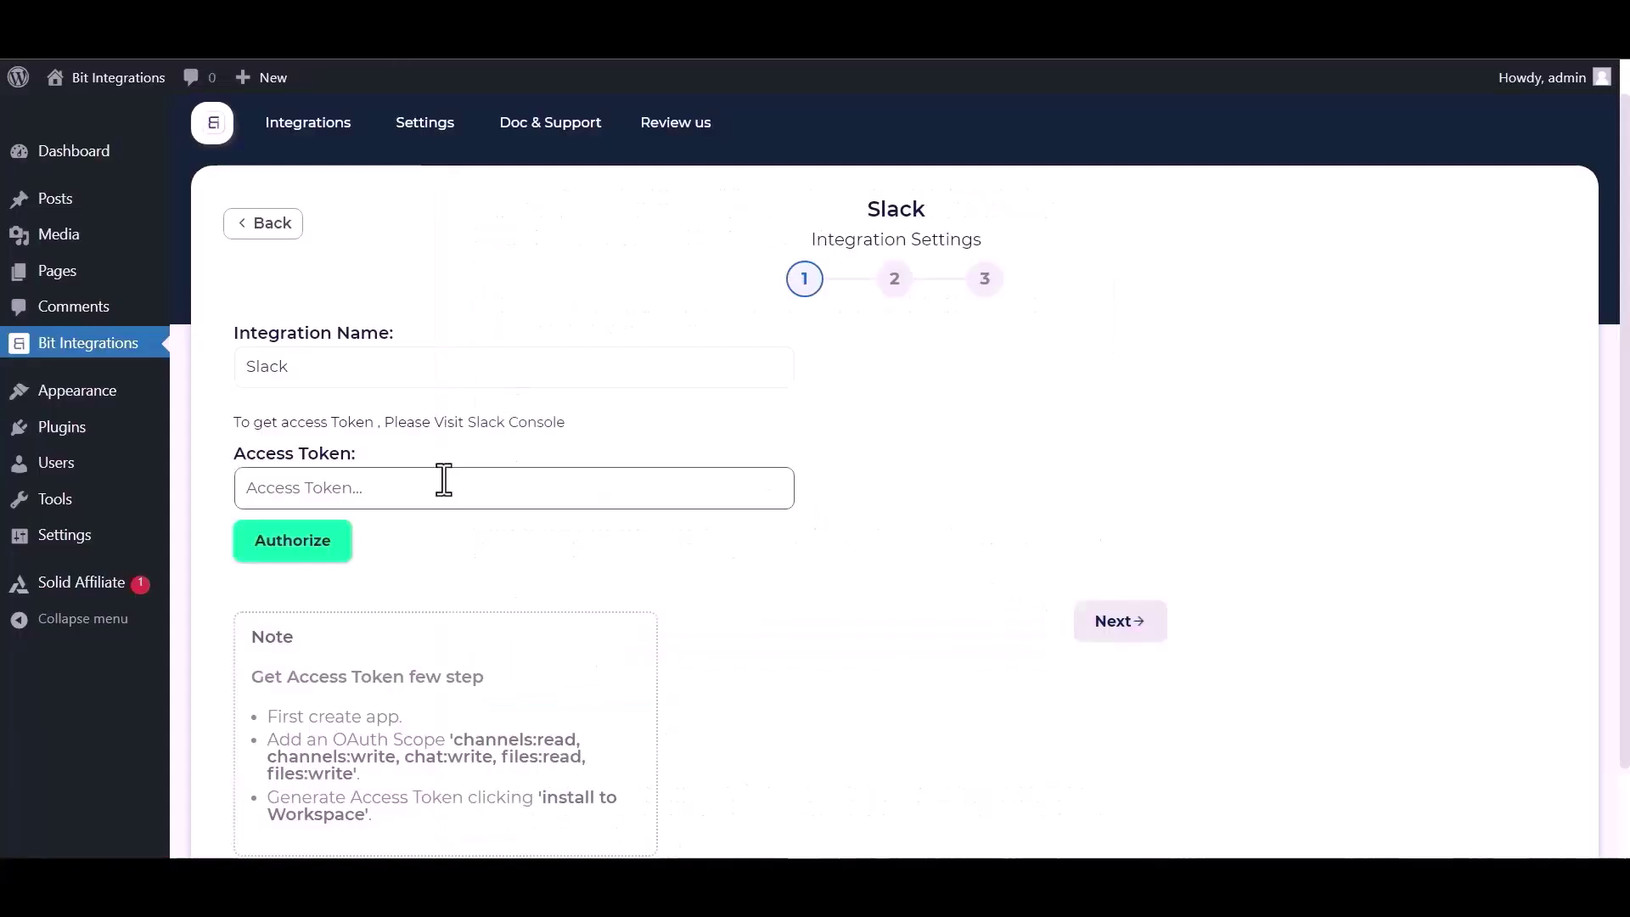
Paste the Slack access token into Bit Integrations and authorize the connection
{"action": "left_click", "coordinate": [440, 482]}
{"action": "key", "text": "ctrl+v"}
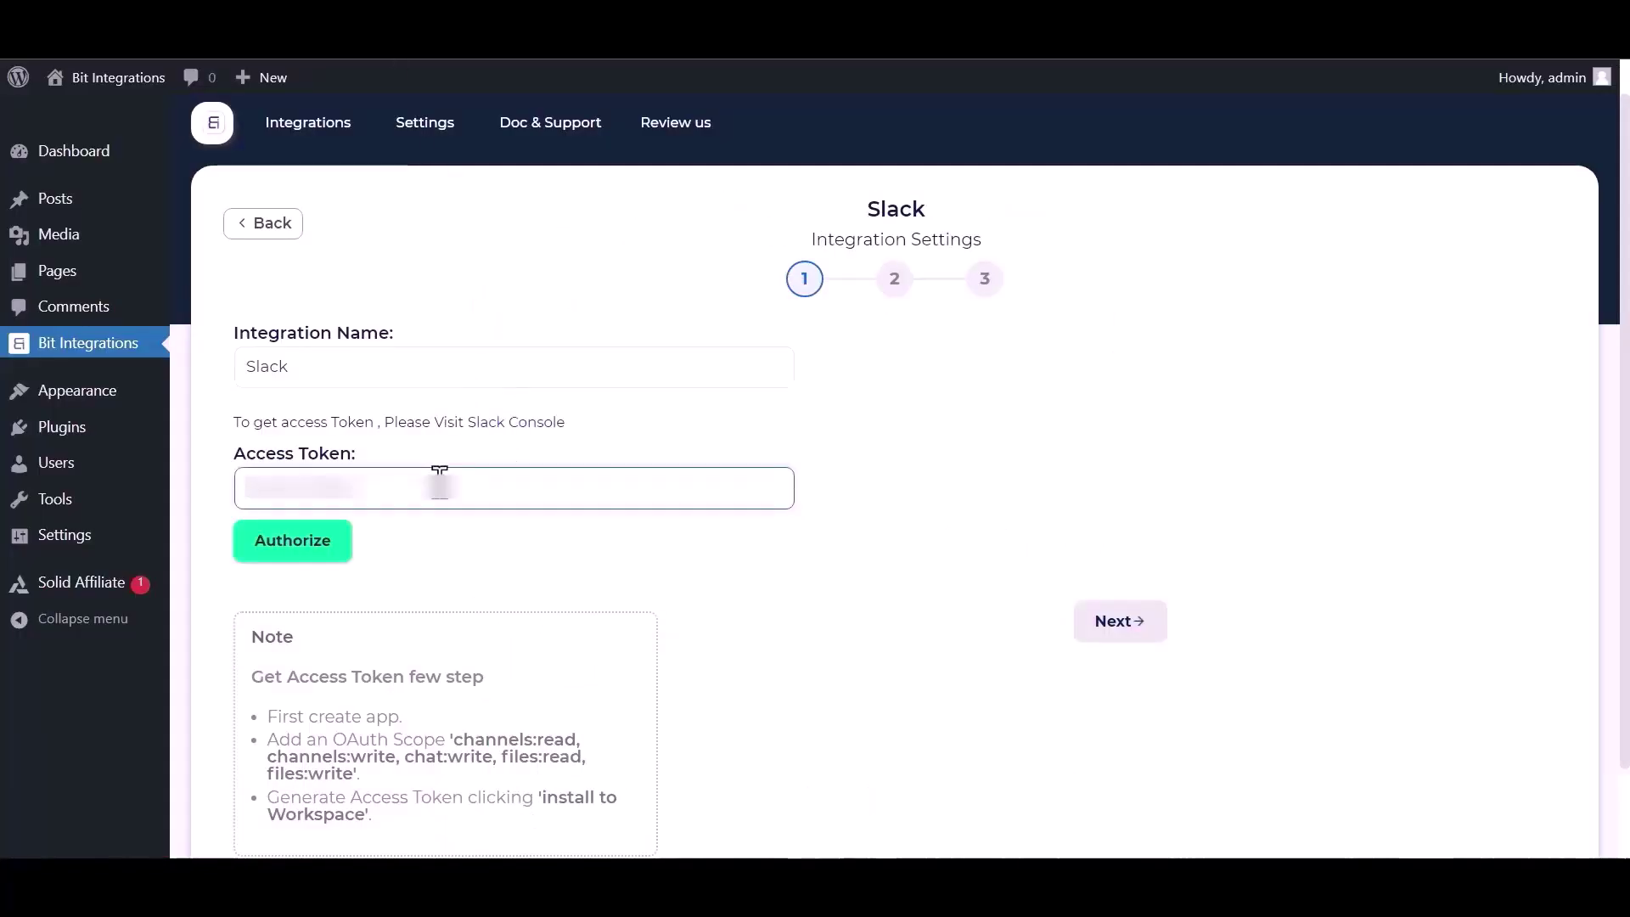
{"action": "key", "text": "ctrl+v"}
{"action": "left_click", "coordinate": [288, 550]}
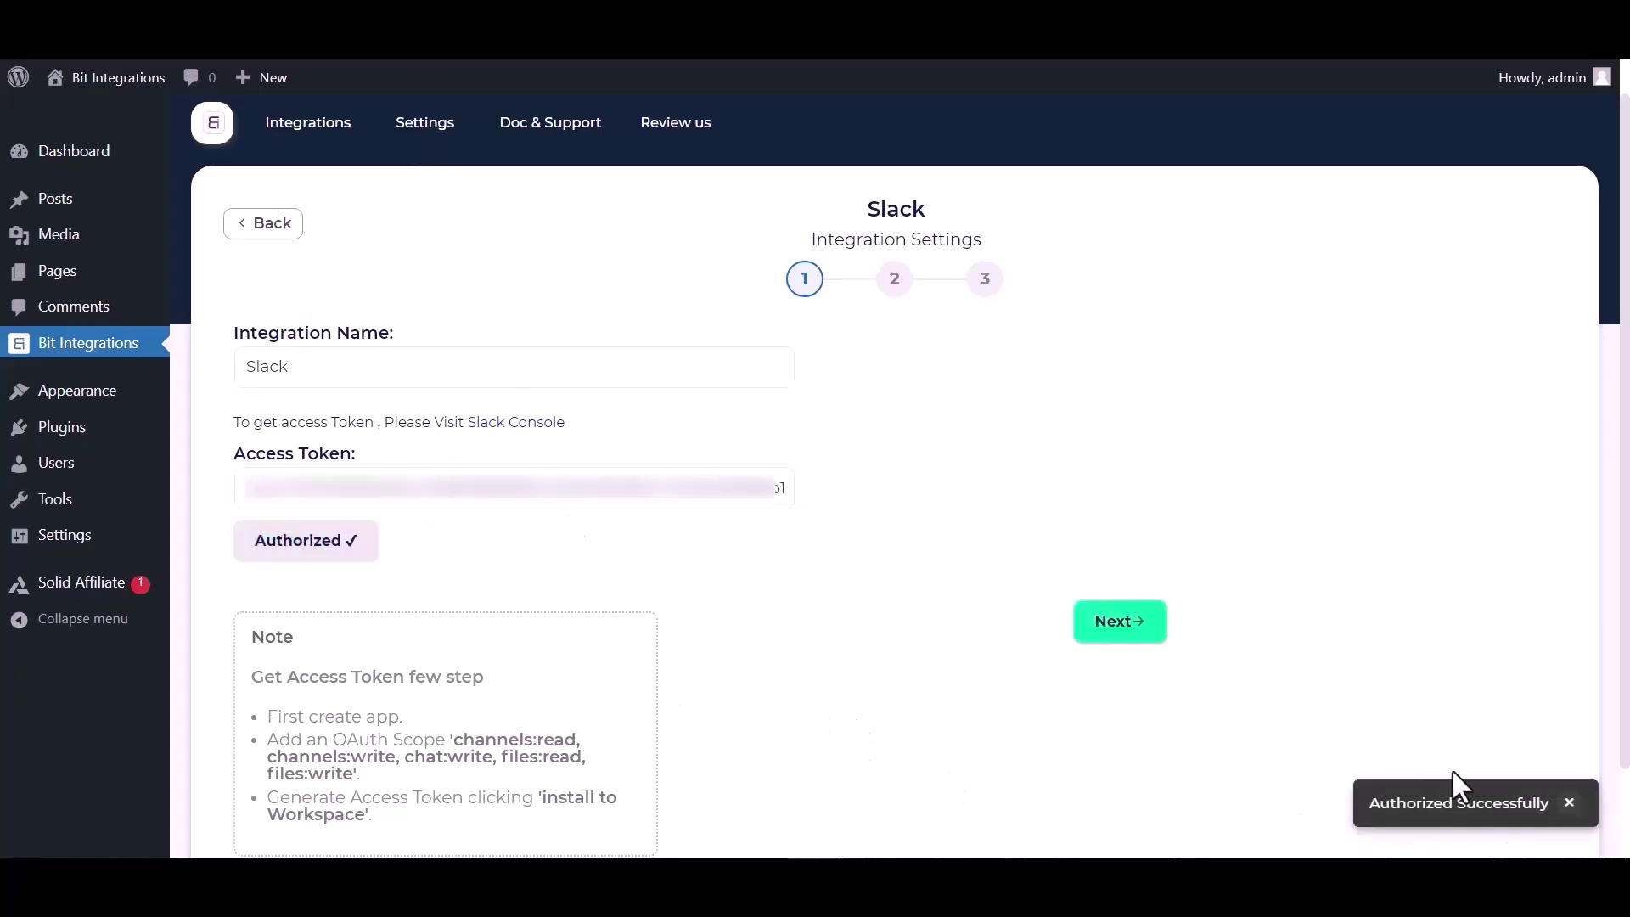
{"action": "left_click", "coordinate": [1135, 628]}
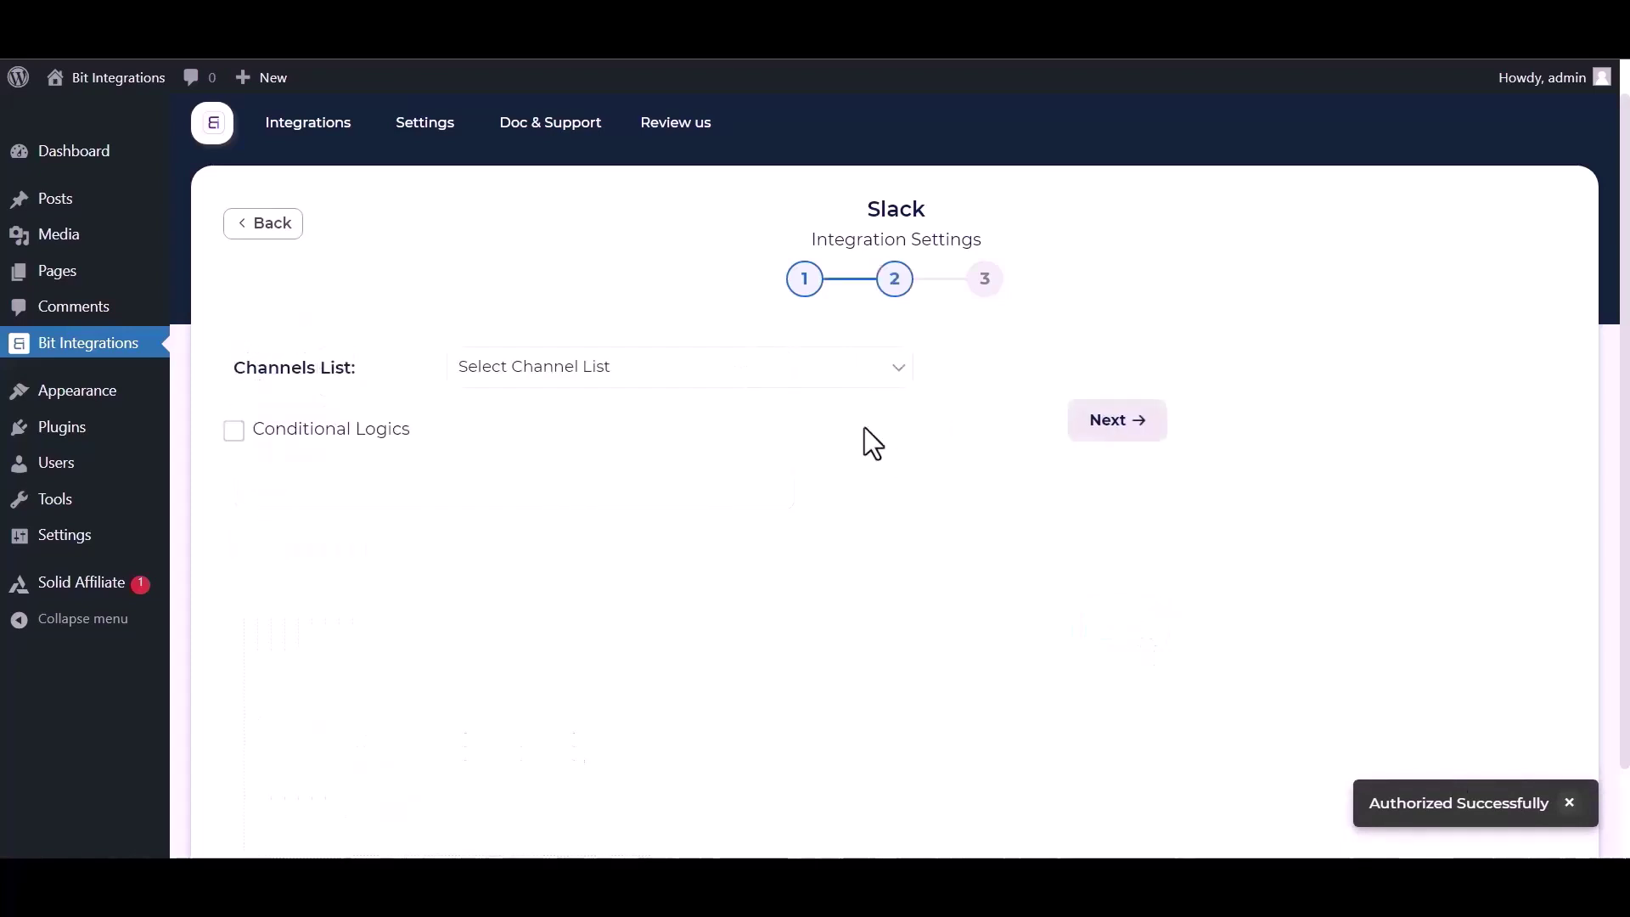
Send messages to the bit-integrations channel with First Name and Payment Email fields
{"action": "left_click", "coordinate": [580, 379]}
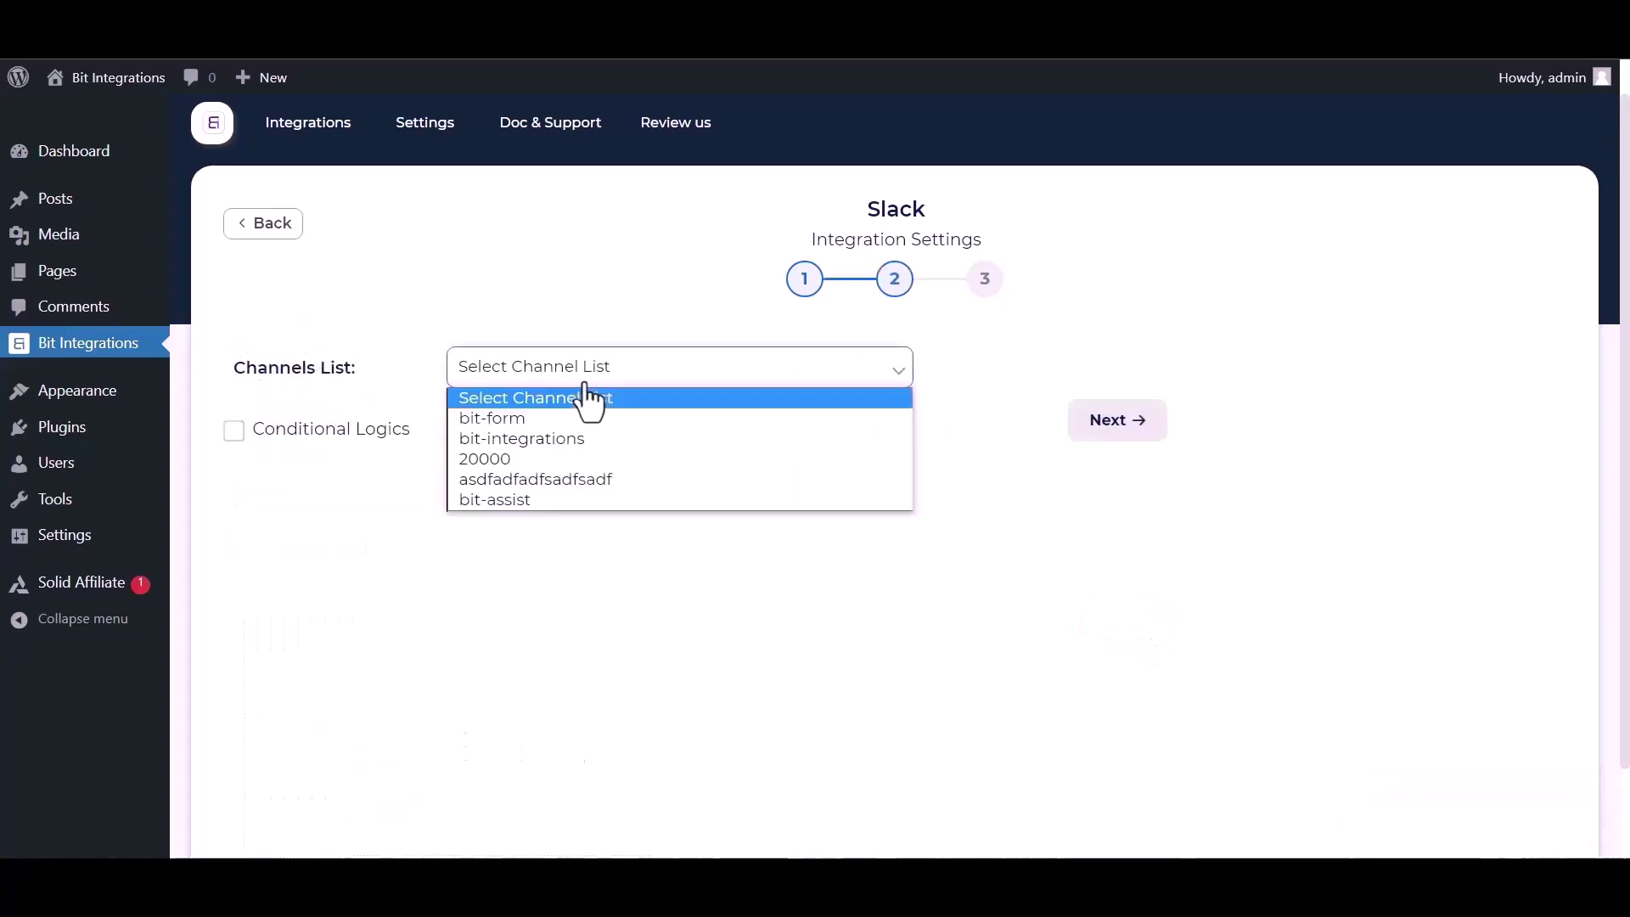
{"action": "left_click", "coordinate": [528, 431]}
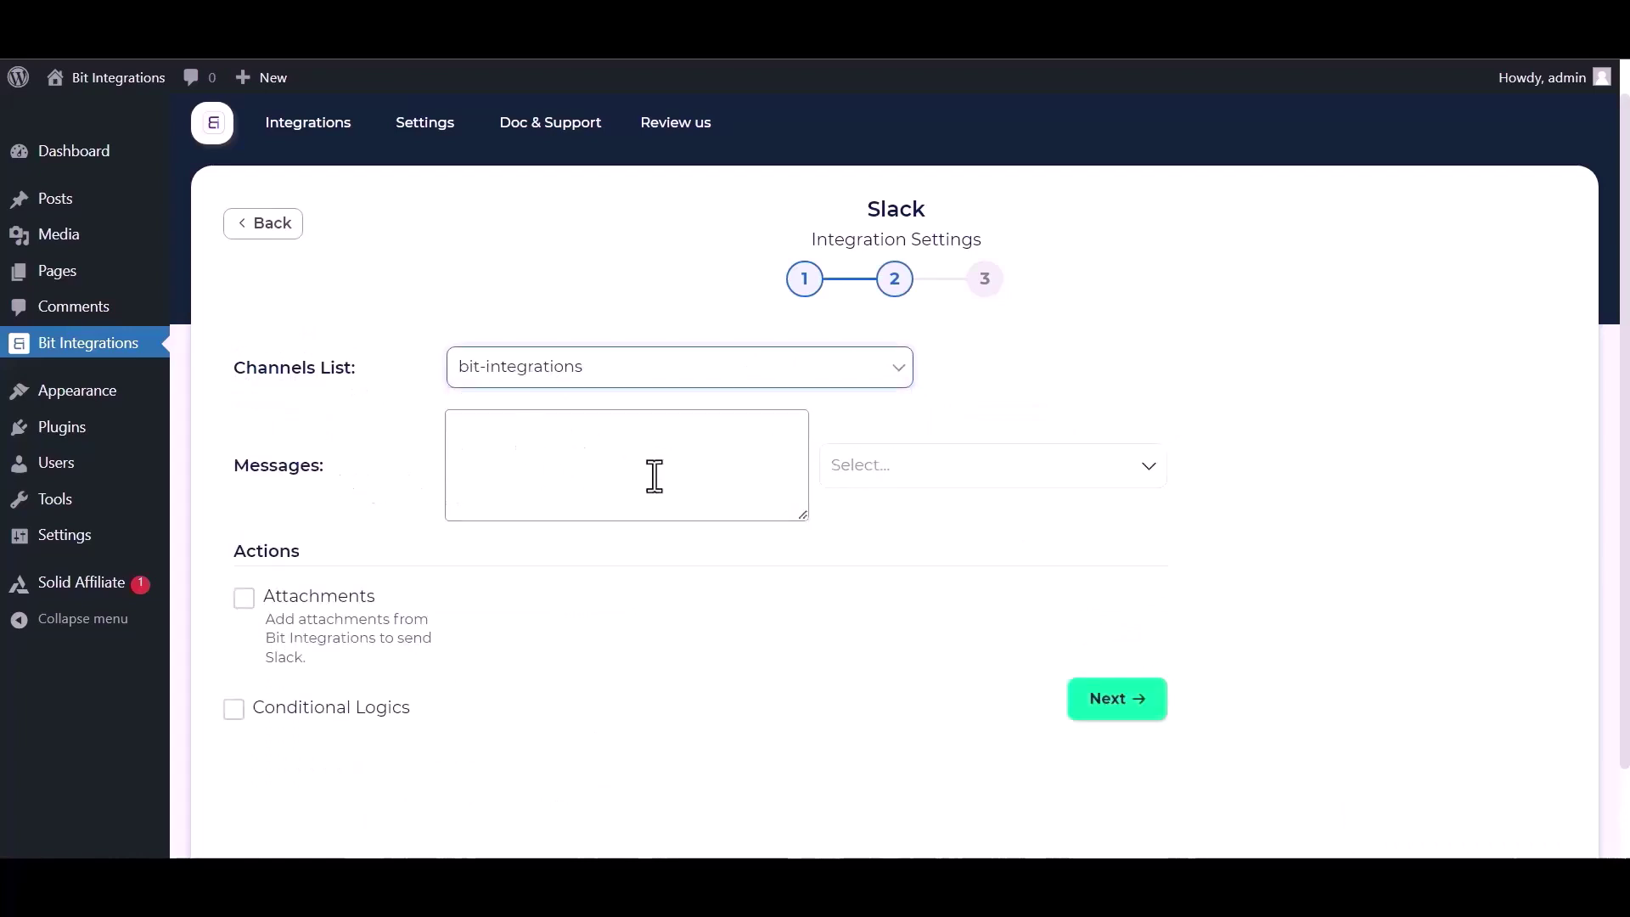
{"action": "left_click", "coordinate": [974, 475]}
{"action": "left_click", "coordinate": [913, 553]}
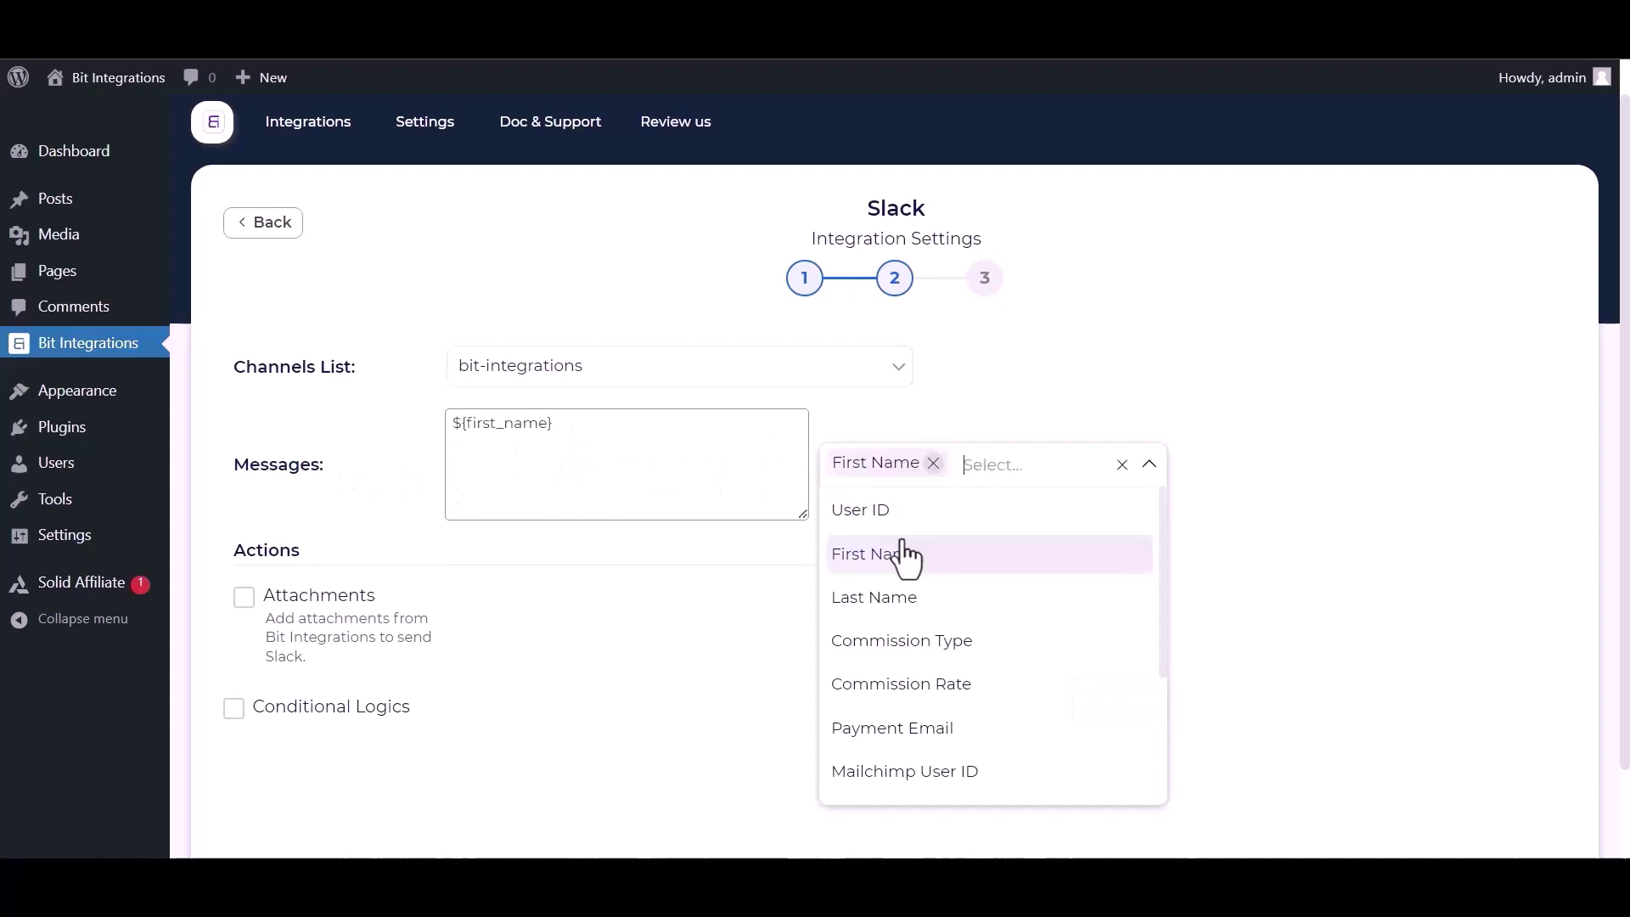
{"action": "left_click", "coordinate": [891, 727]}
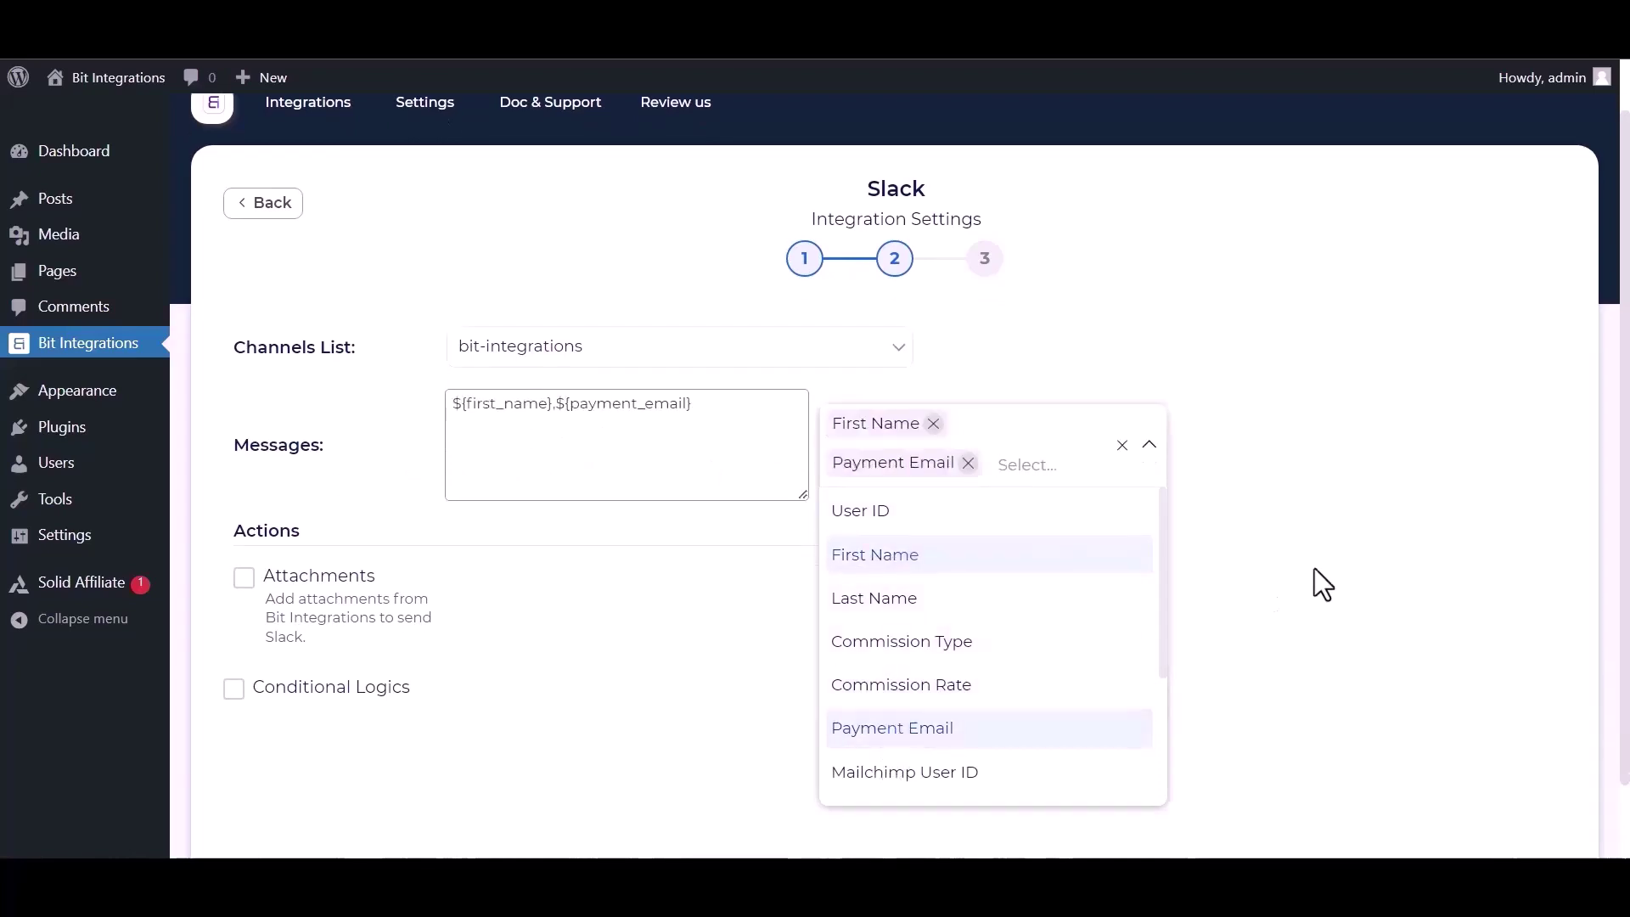
{"action": "left_click", "coordinate": [1264, 574]}
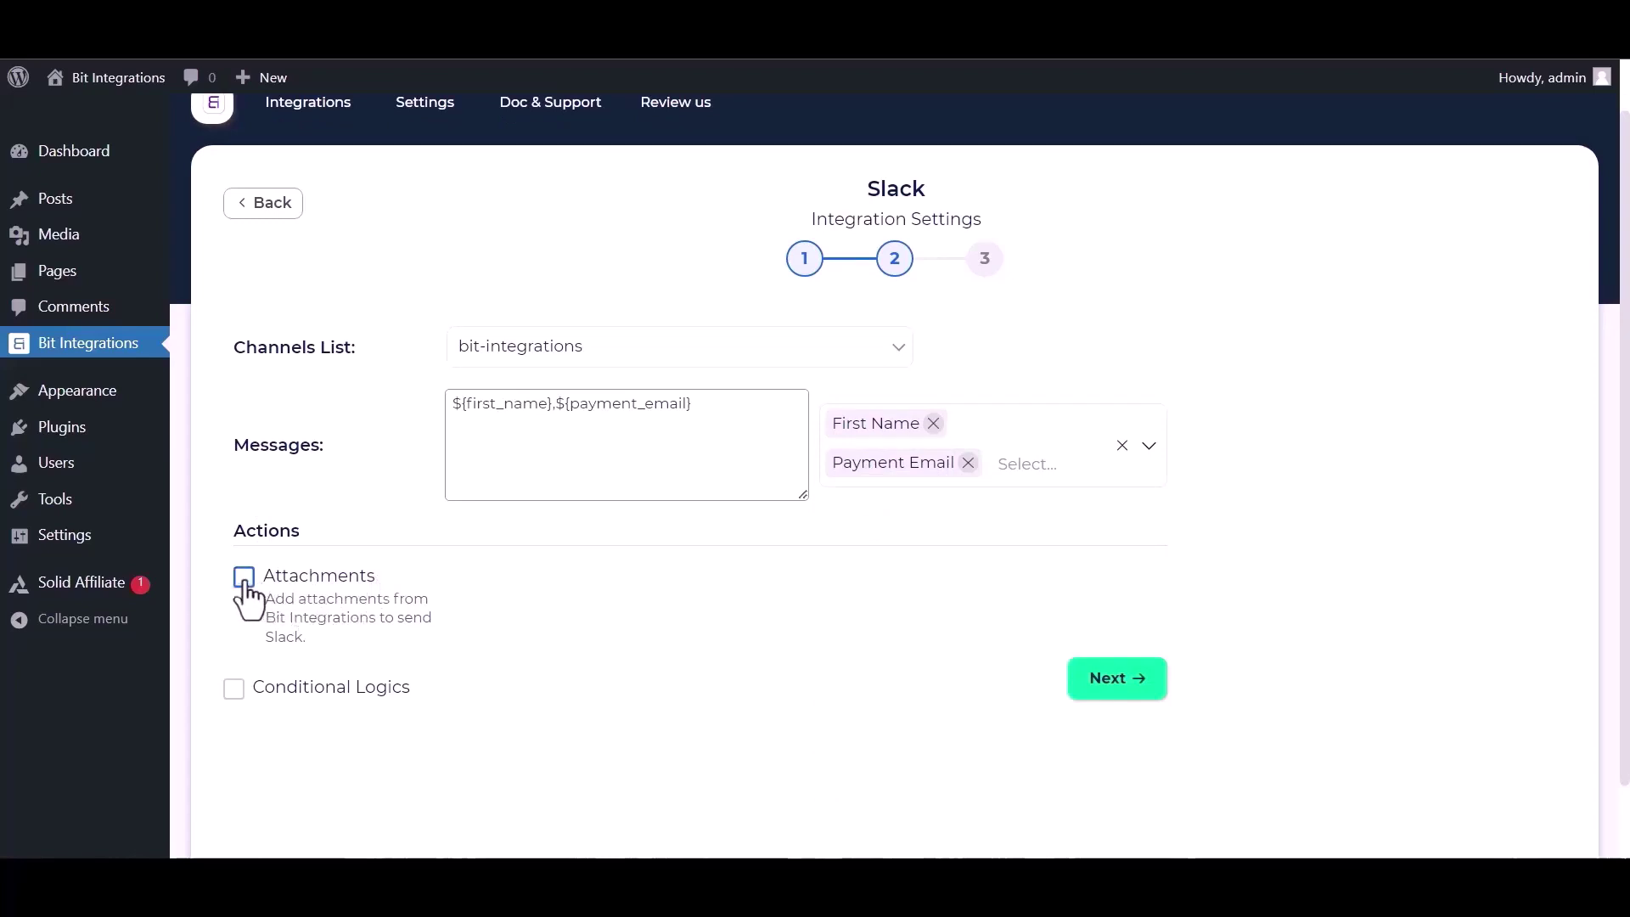
Leave conditional logic off and finish the integration
{"action": "left_click", "coordinate": [235, 691]}
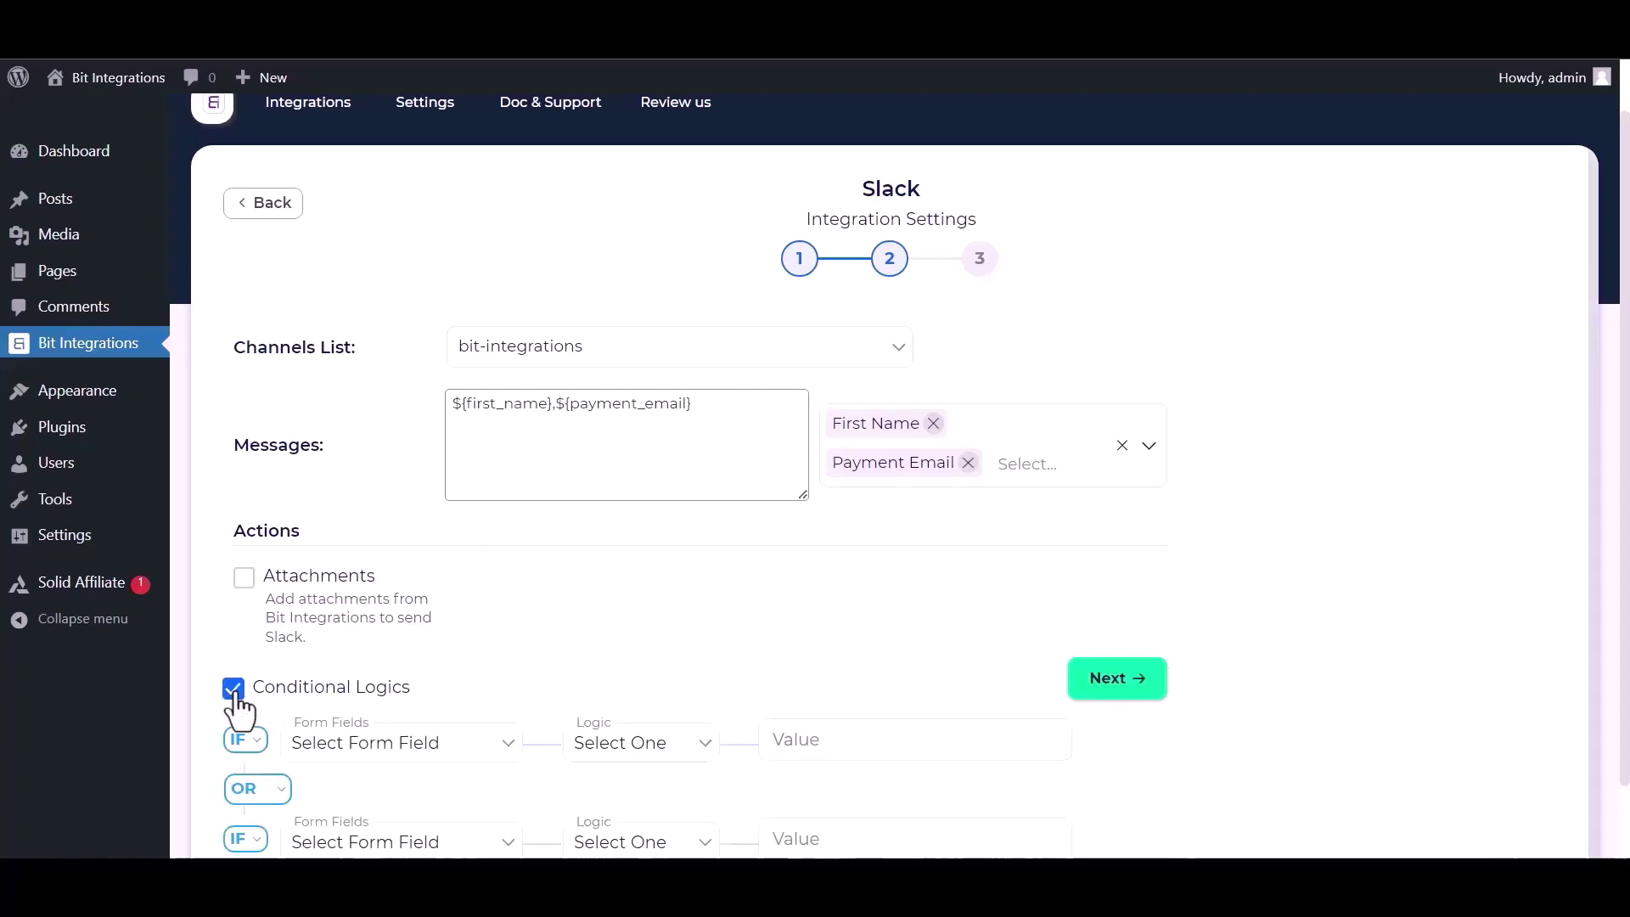
{"action": "left_click", "coordinate": [236, 693]}
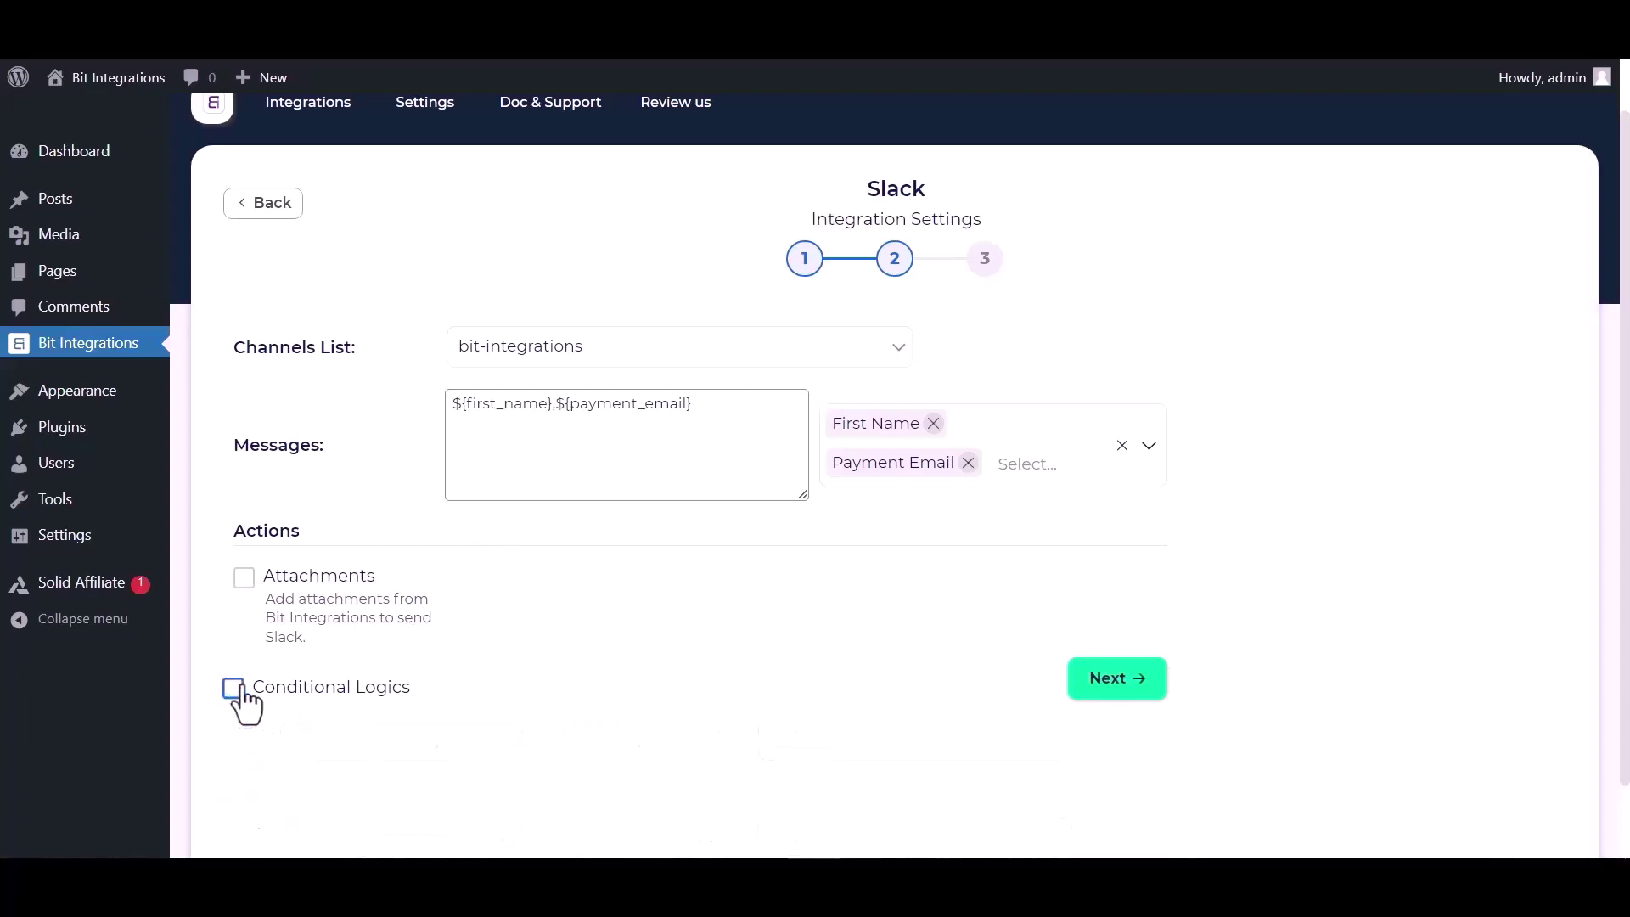
{"action": "left_click", "coordinate": [1133, 679]}
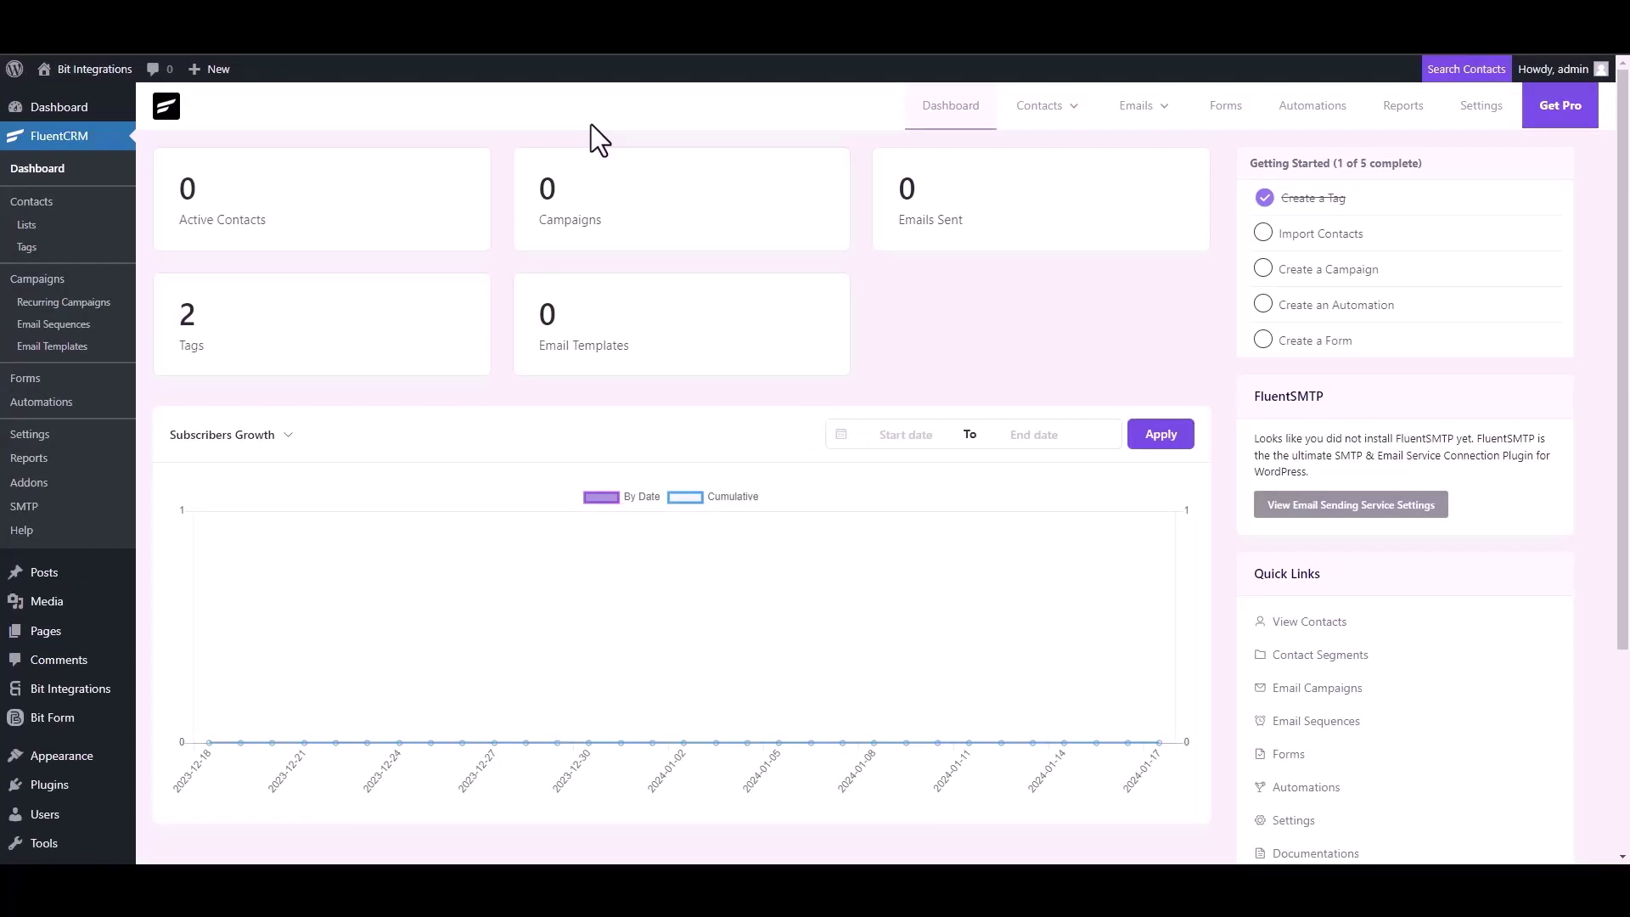
Create a FluentCRM contact with first name 'Bit Integrations', an e-mail address and a phone number
{"action": "left_click", "coordinate": [1056, 119]}
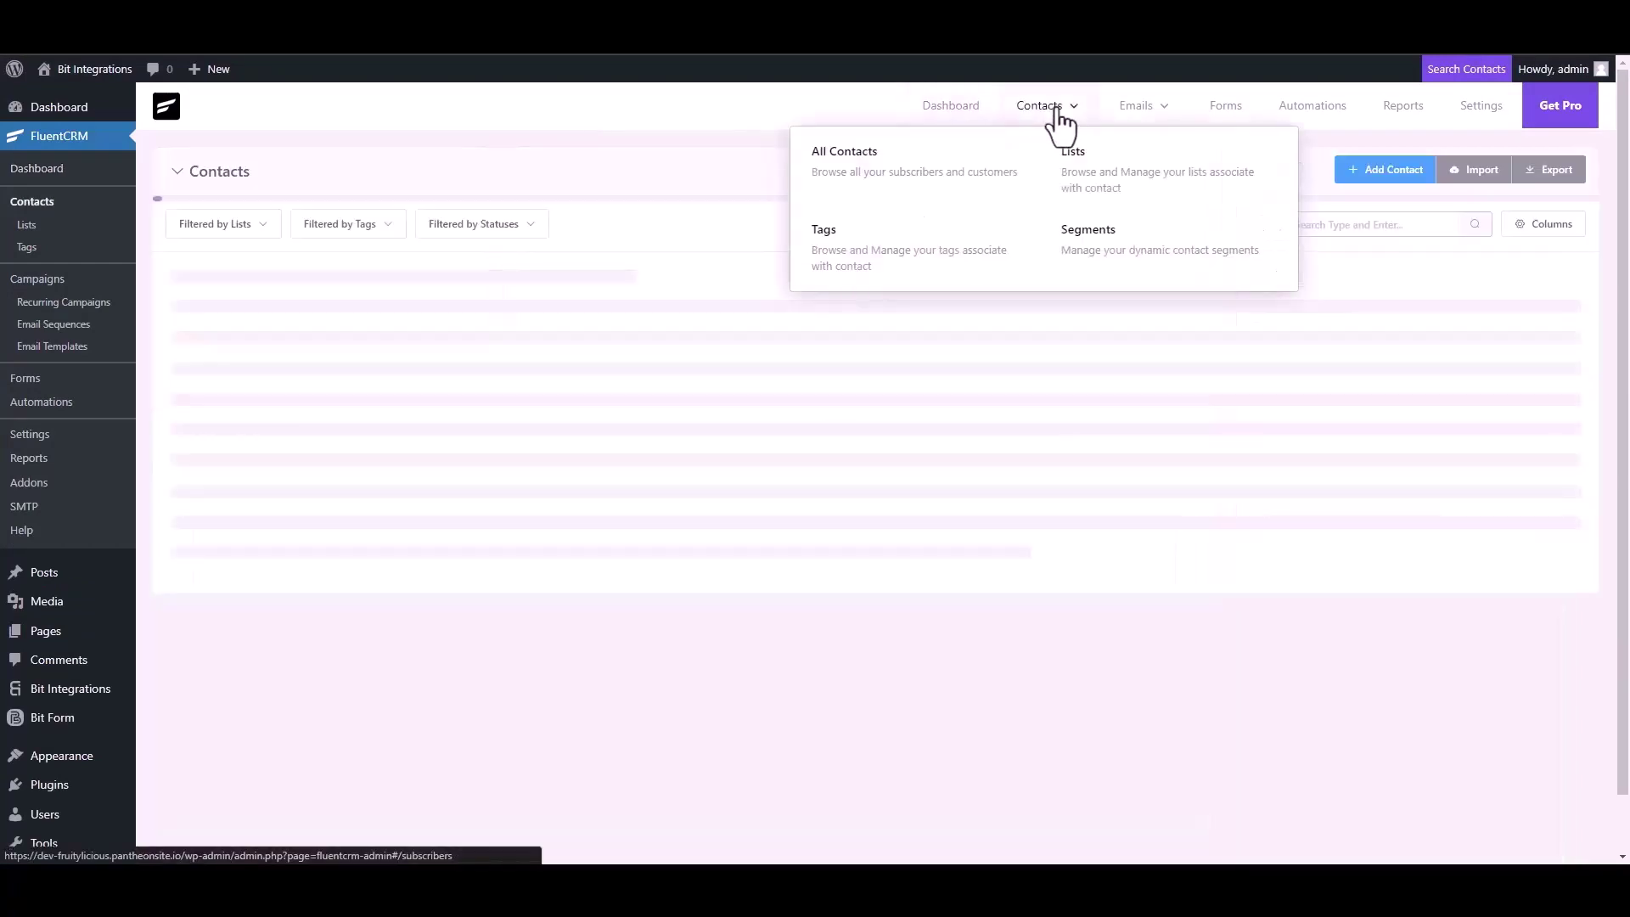
{"action": "left_click", "coordinate": [1371, 174]}
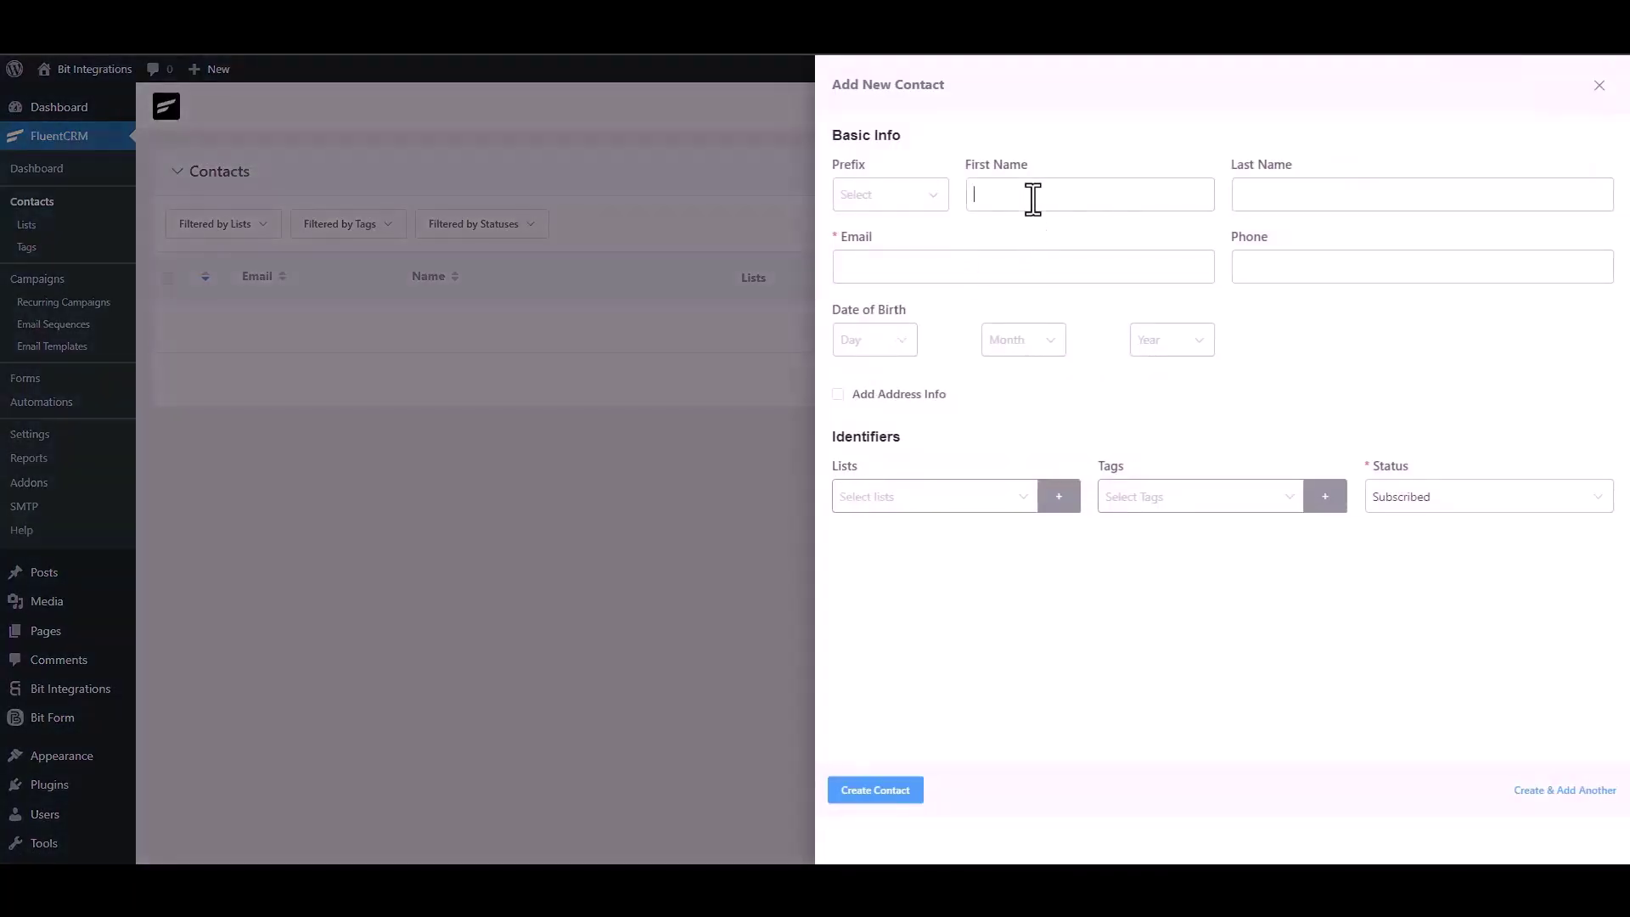
{"action": "left_click", "coordinate": [1034, 196]}
{"action": "type", "text": "Bit Integ"}
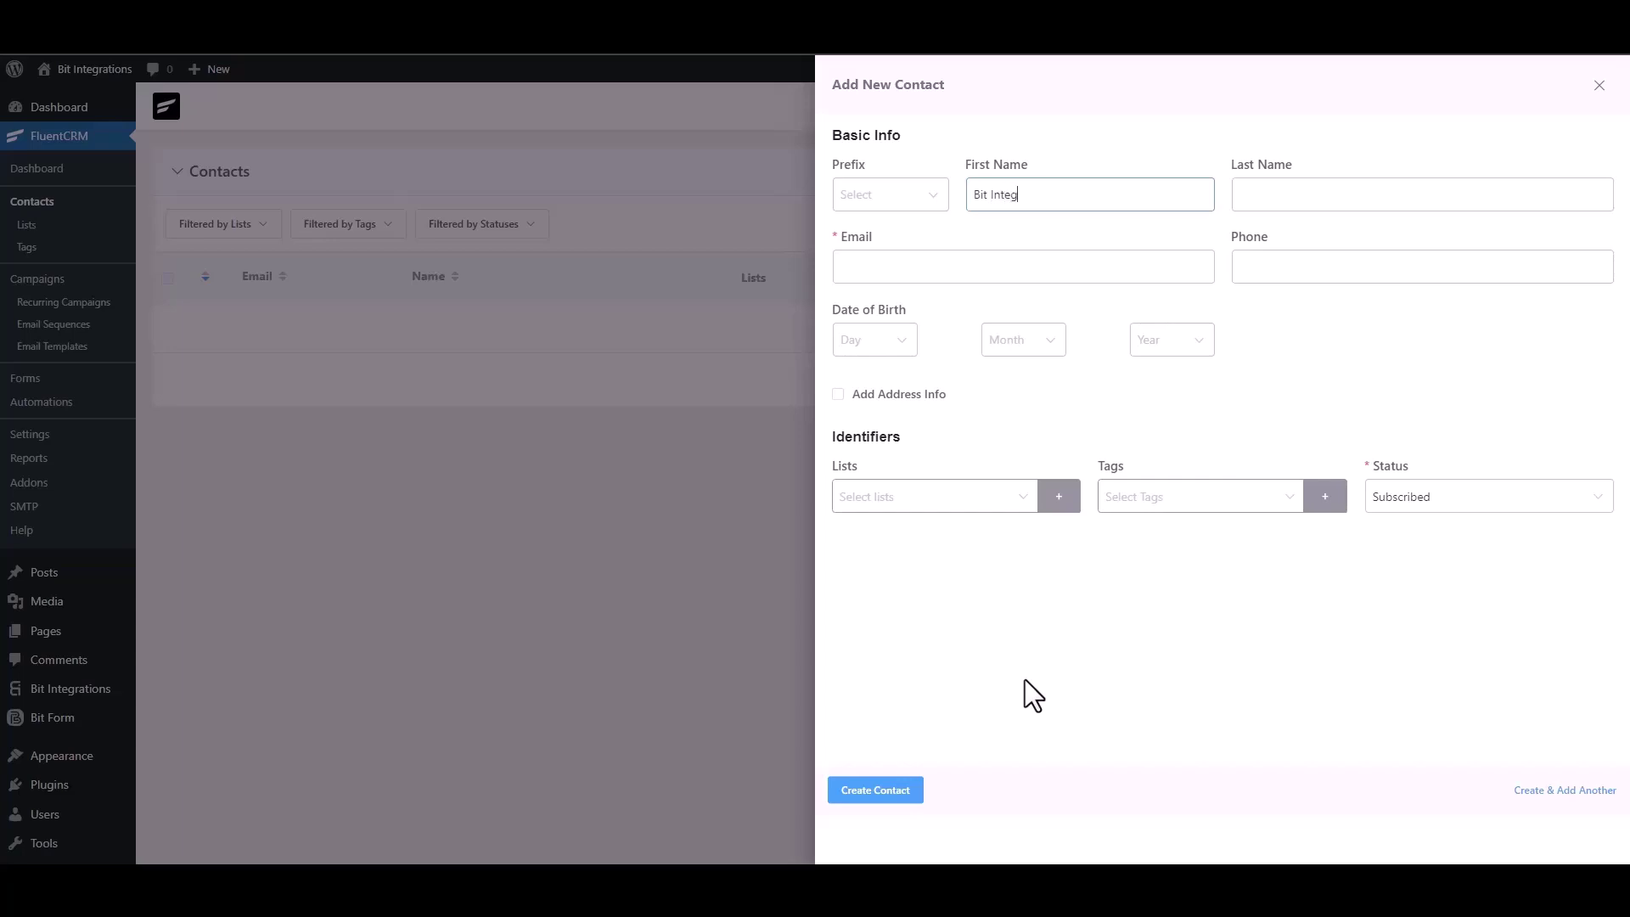
{"action": "type", "text": "rations"}
{"action": "left_click", "coordinate": [968, 265]}
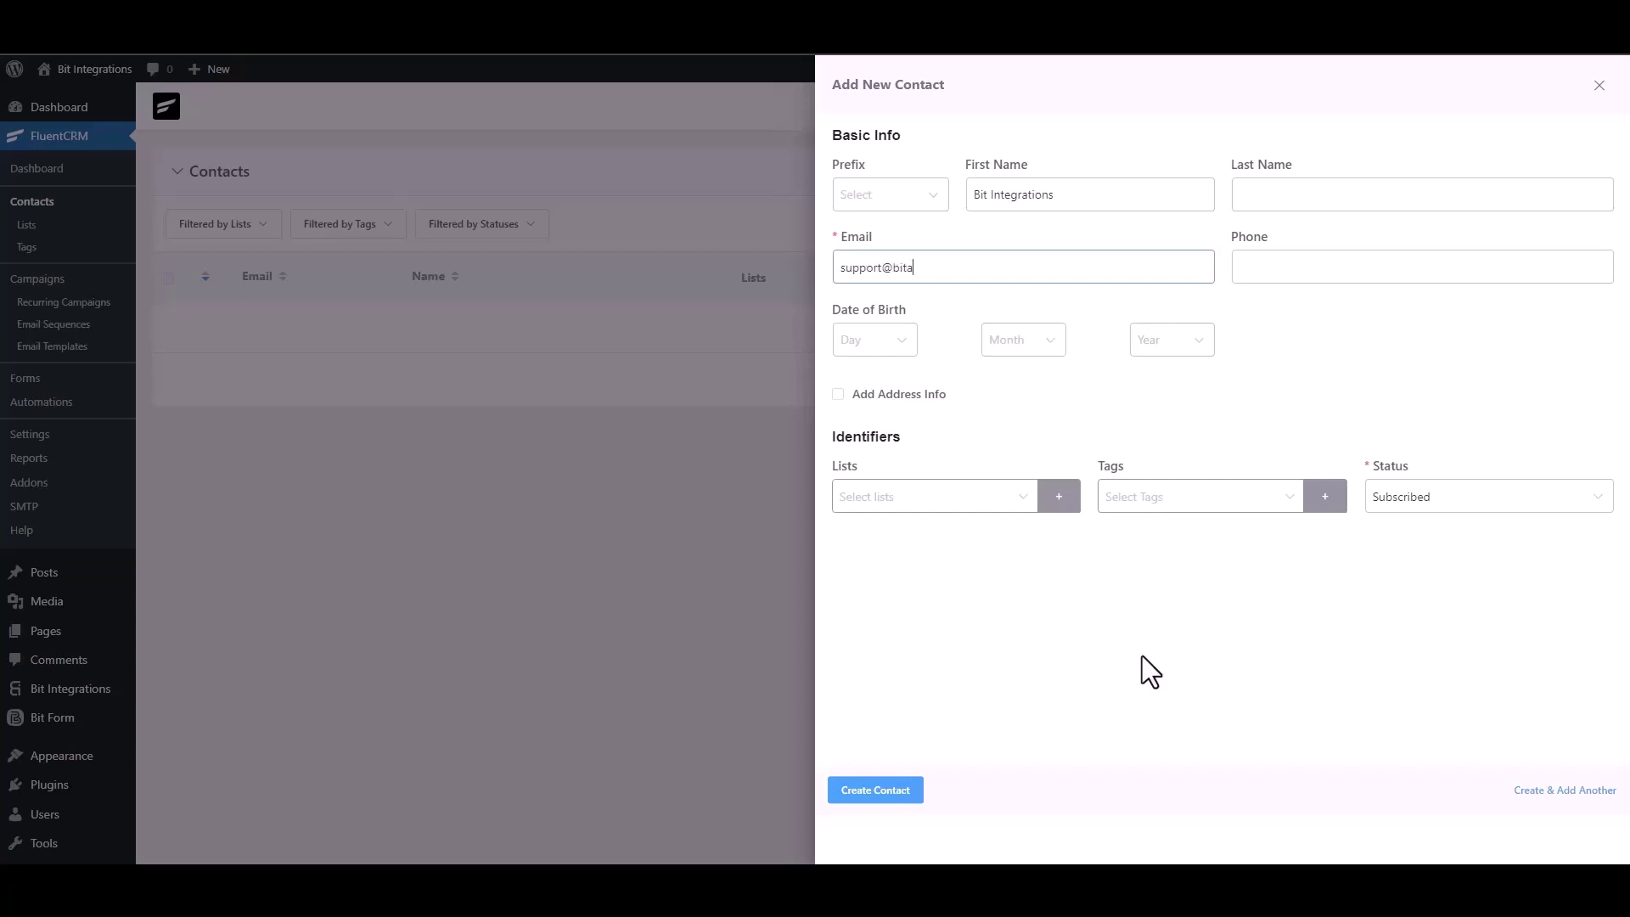
{"action": "left_click", "coordinate": [1317, 266]}
{"action": "type", "text": "444555"}
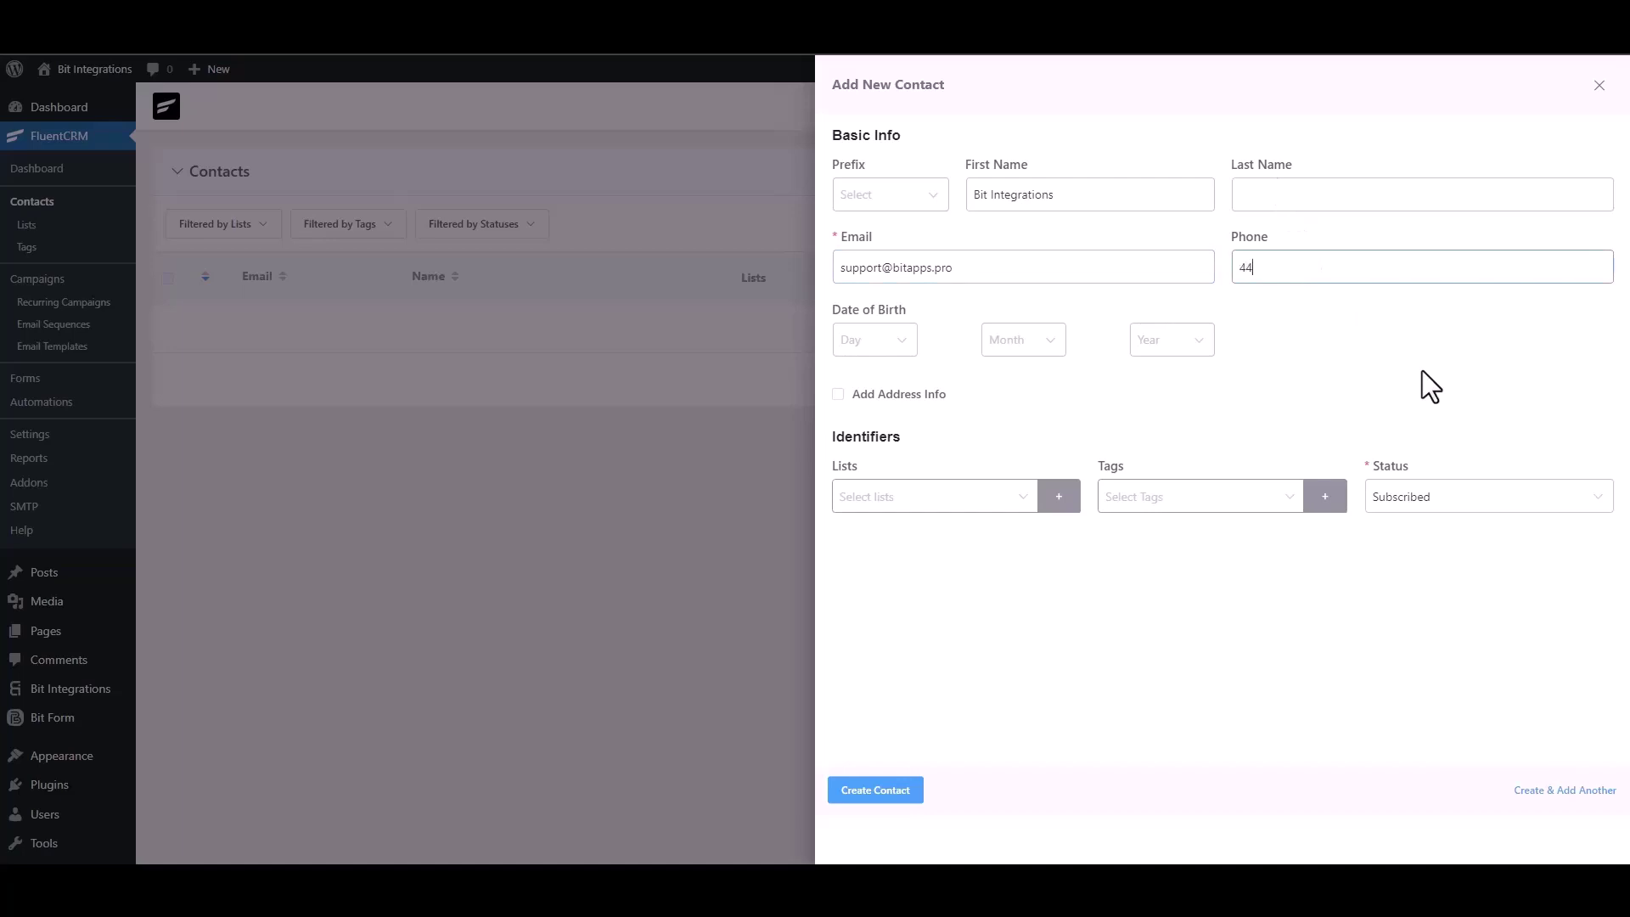
{"action": "type", "text": "666"}
{"action": "left_click", "coordinate": [897, 792]}
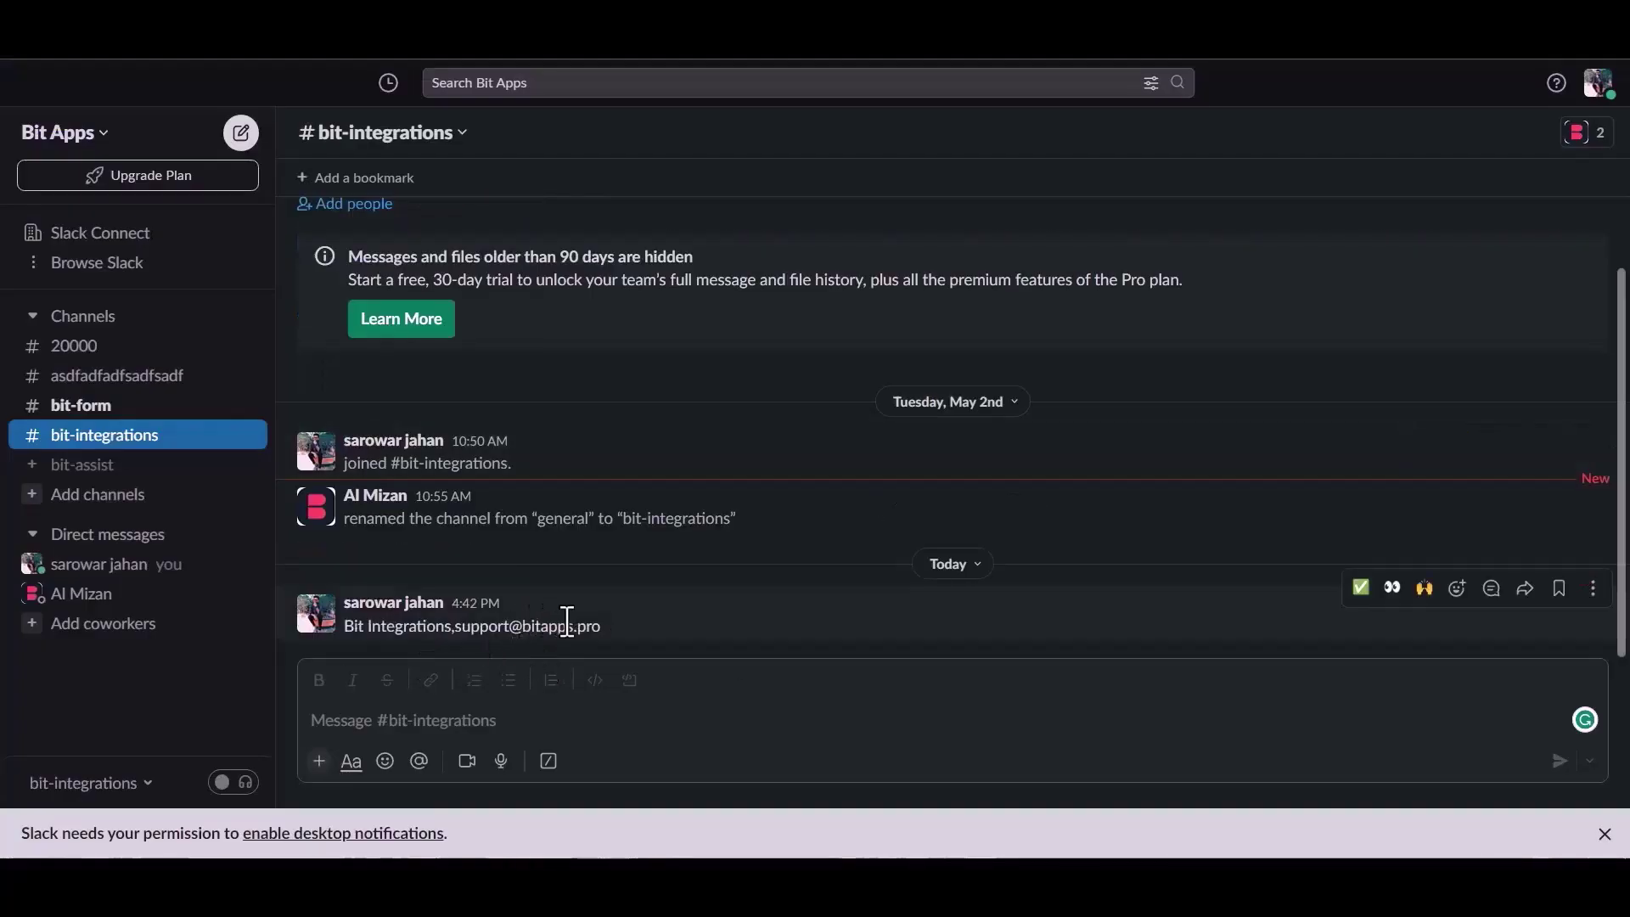
Check the newest #bit-integrations message showing the contact's name and e-mail
{"action": "left_click_drag", "start_coordinate": [355, 630], "coordinate": [613, 630]}
{"action": "left_click", "coordinate": [633, 632]}
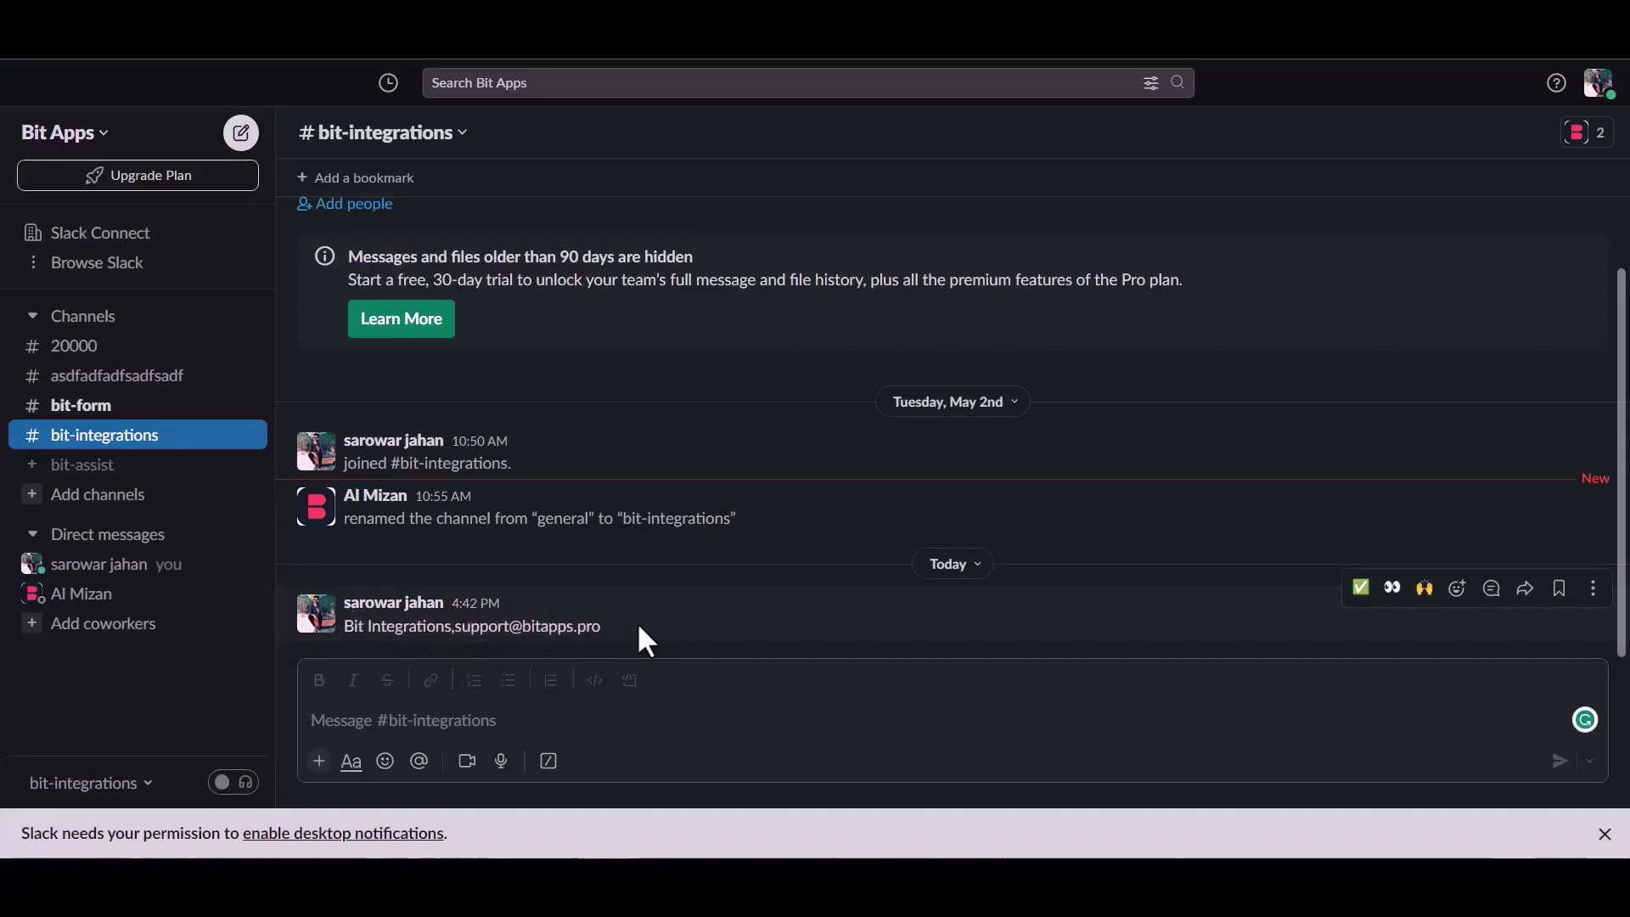